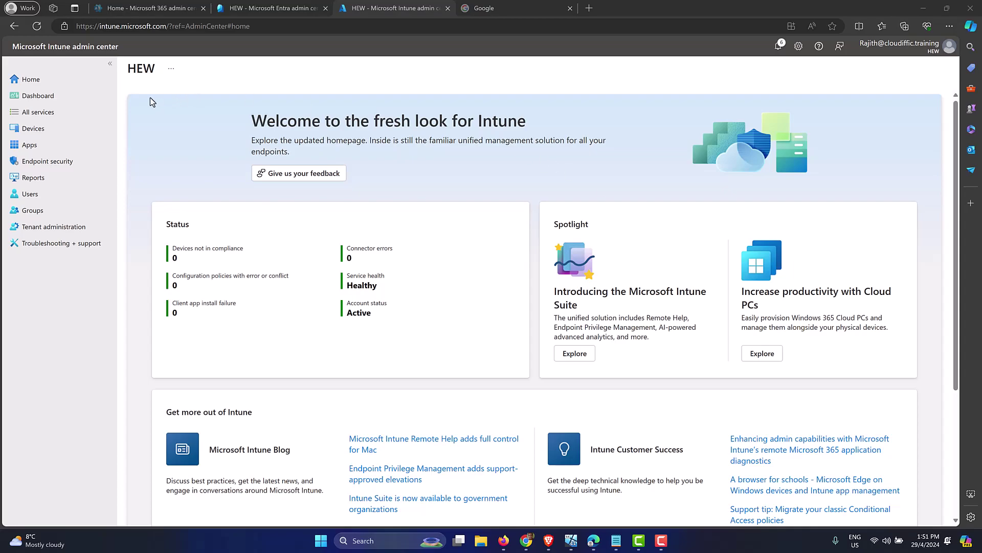
Step: Go to Devices > Windows > Configuration profiles and open the Enable Built-in Administrator Account profile
click(66, 130)
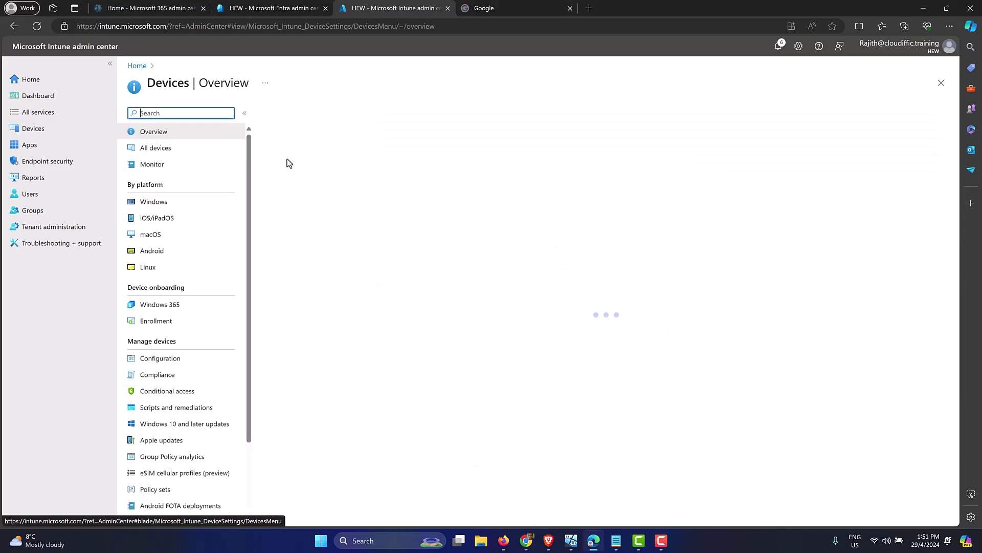
click(189, 203)
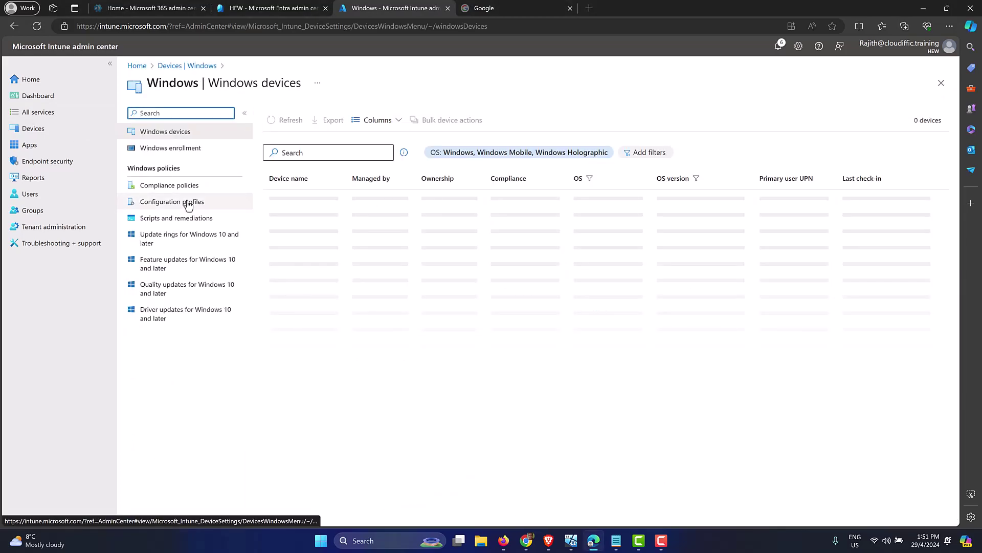
click(188, 202)
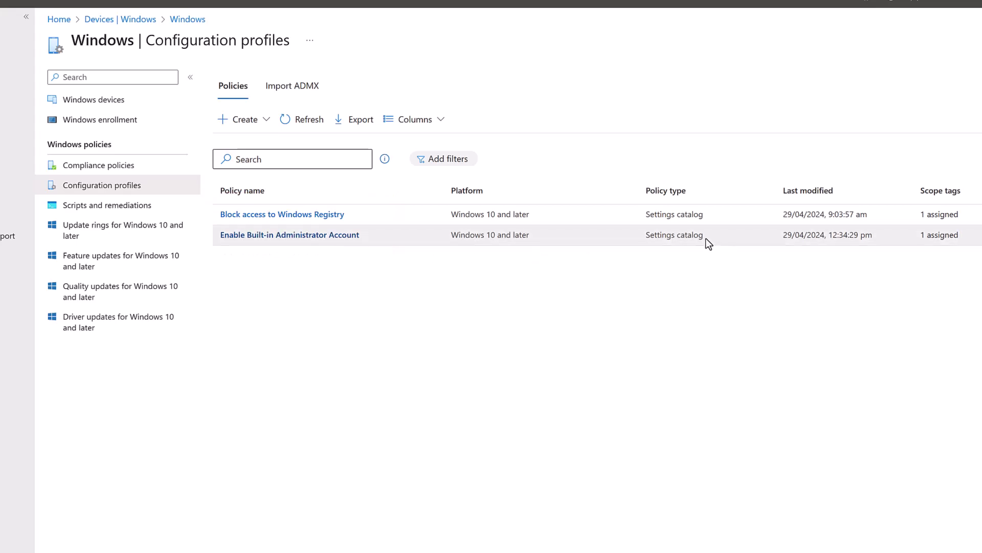
click(342, 237)
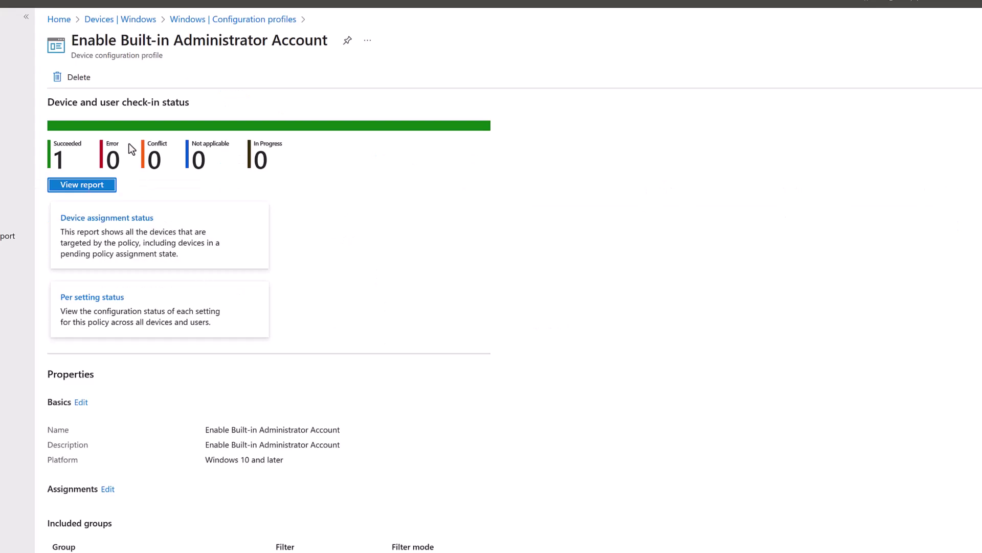
Step: Review the Enable Built-in Administrator Account profile's group assignments and scroll through its properties
scroll(361, 223, down, 4)
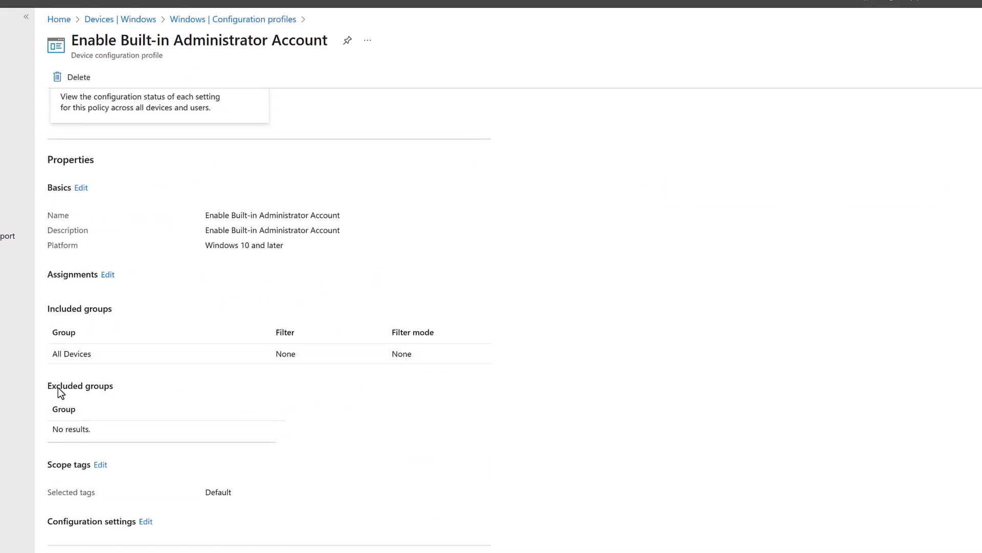
click(107, 275)
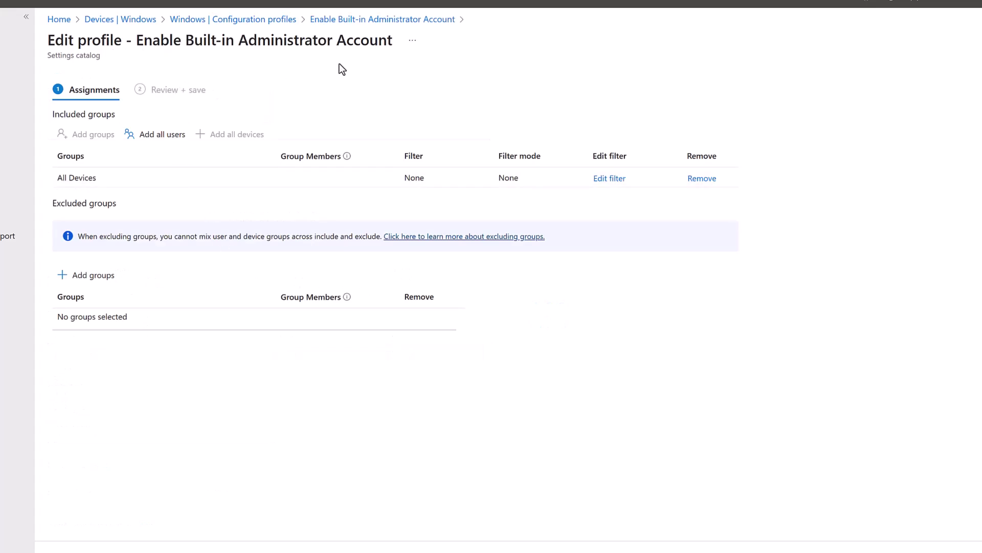
click(357, 20)
scroll(508, 216, down, 4)
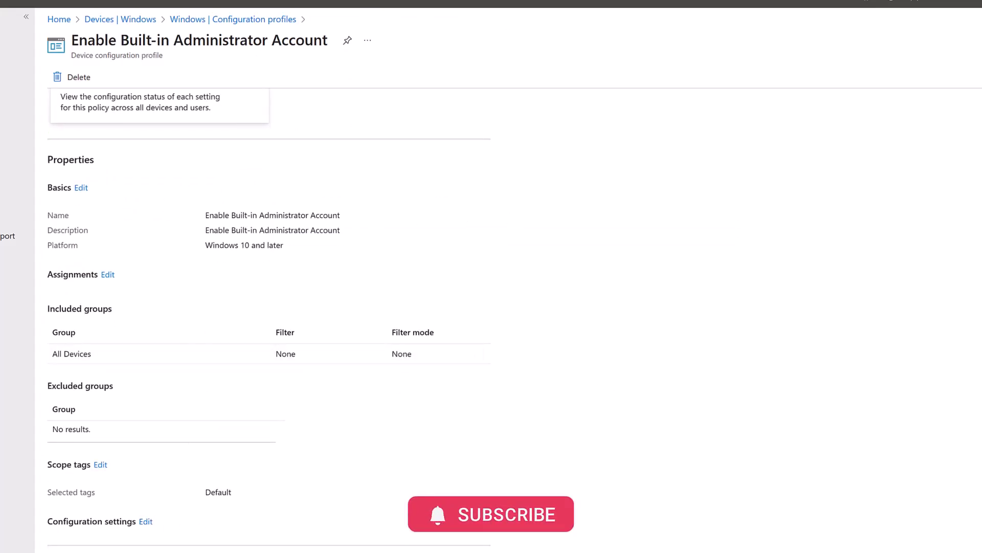
scroll(673, 367, down, 2)
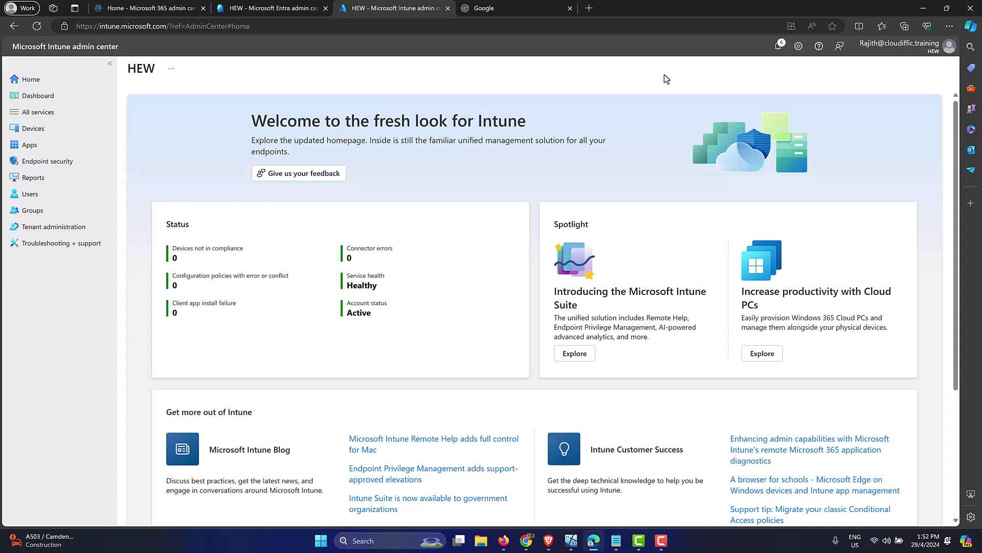
Step: In the Entra admin center, expand the Devices group and show the Devices overview
click(288, 9)
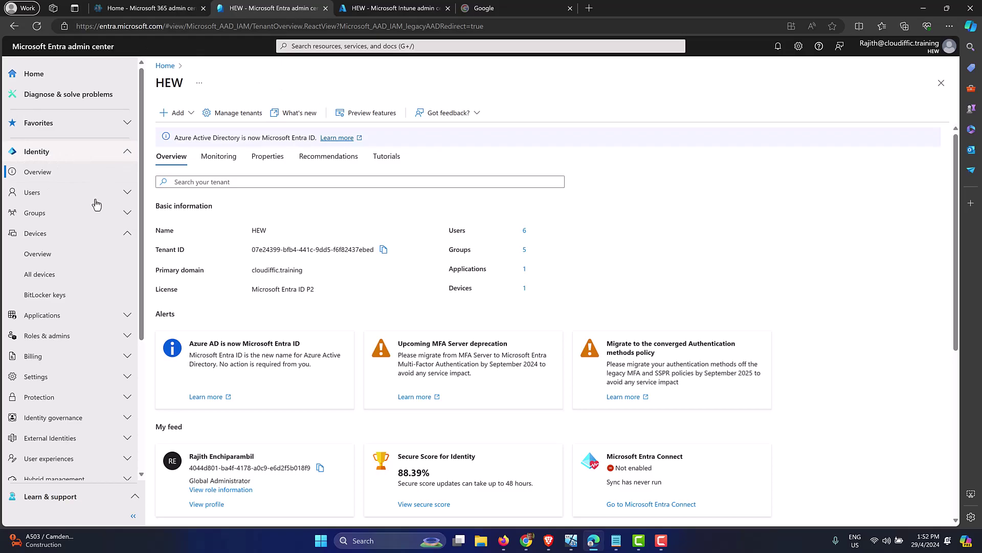
click(128, 235)
click(128, 235)
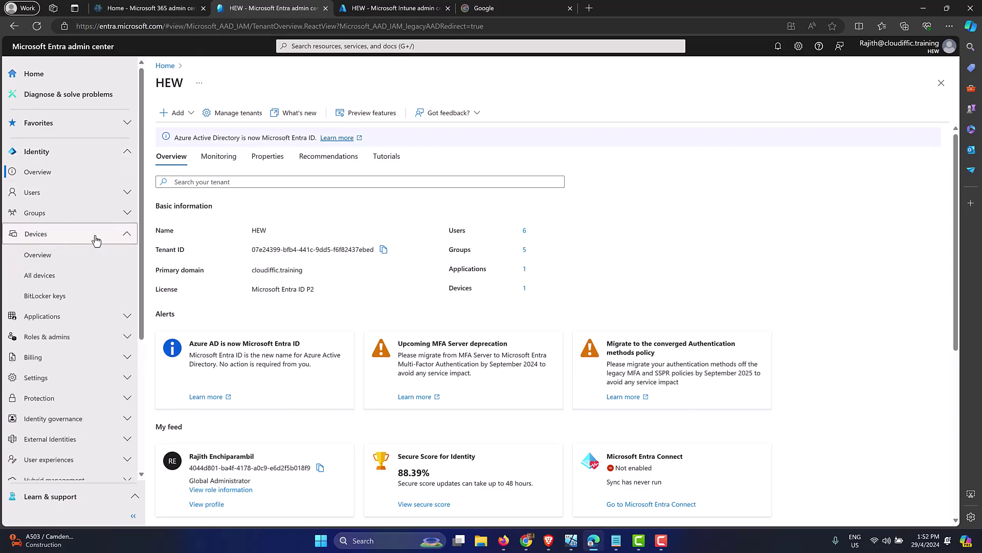
click(53, 260)
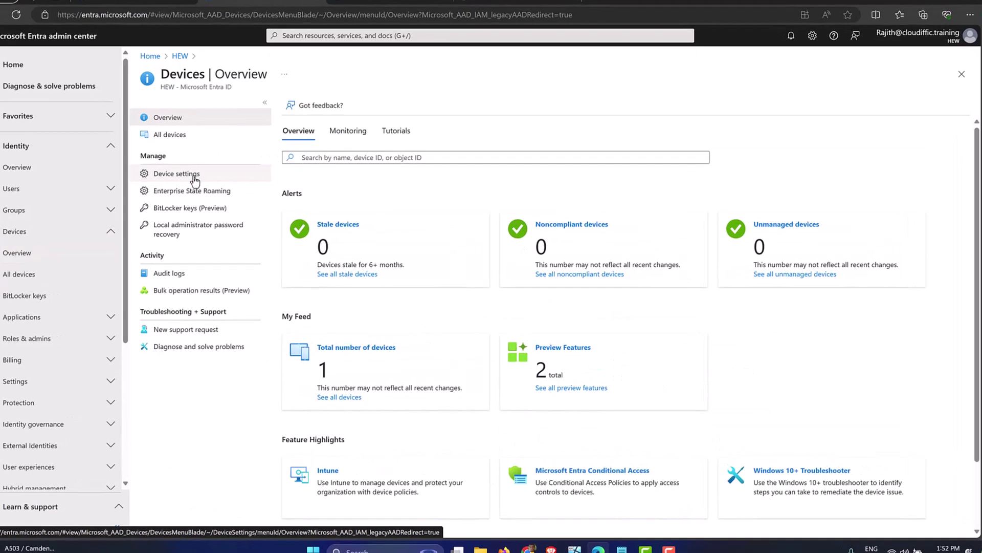
Step: Set Microsoft Entra Local Administrator Password Solution (LAPS) to Yes in Device settings and save
click(117, 150)
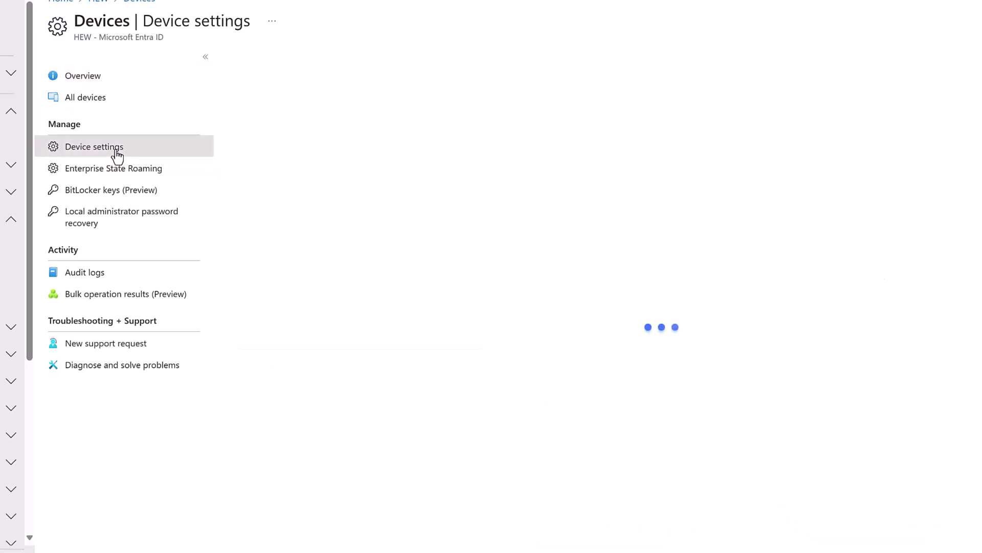
scroll(778, 183, down, 5)
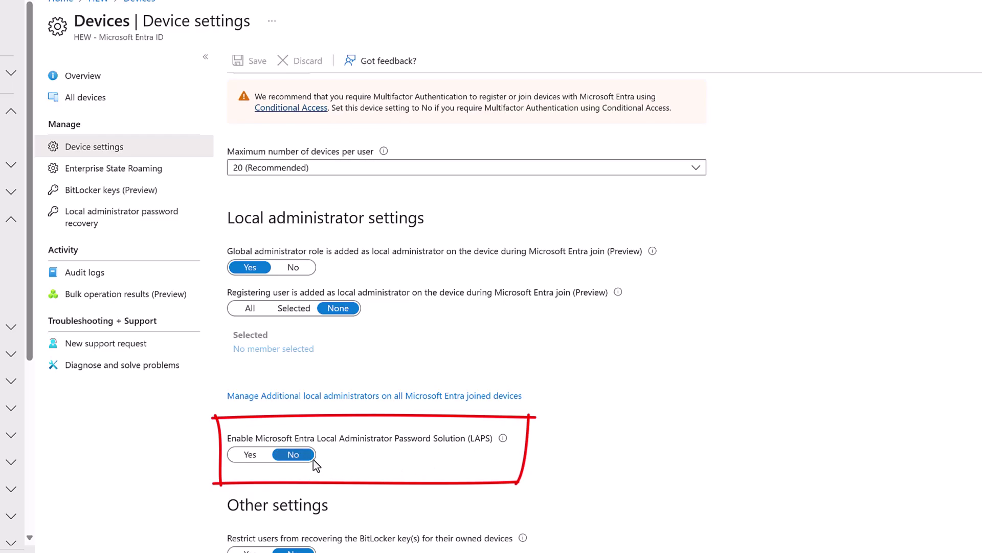
click(236, 458)
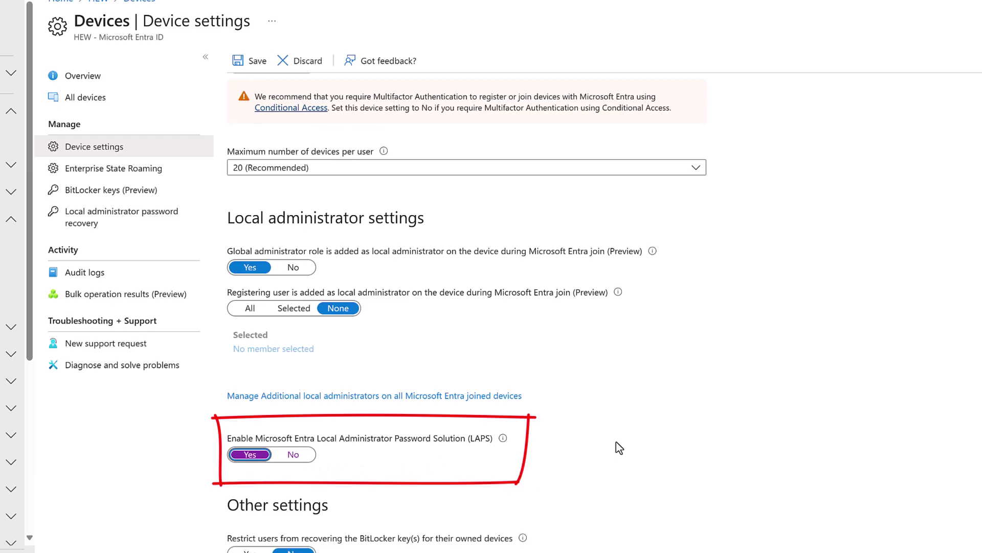
click(254, 62)
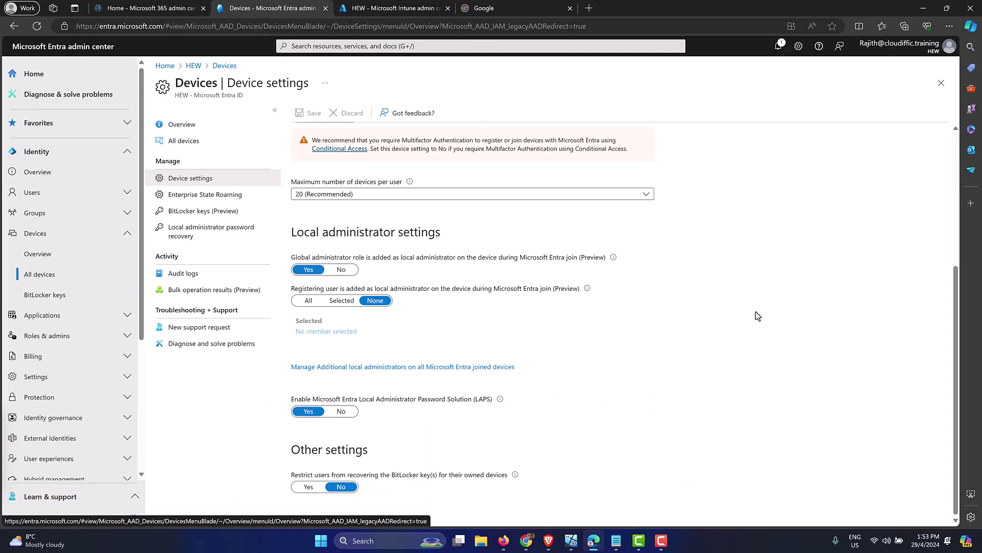
Step: Back in Intune, go to Endpoint security > Account protection policies
click(379, 12)
click(128, 29)
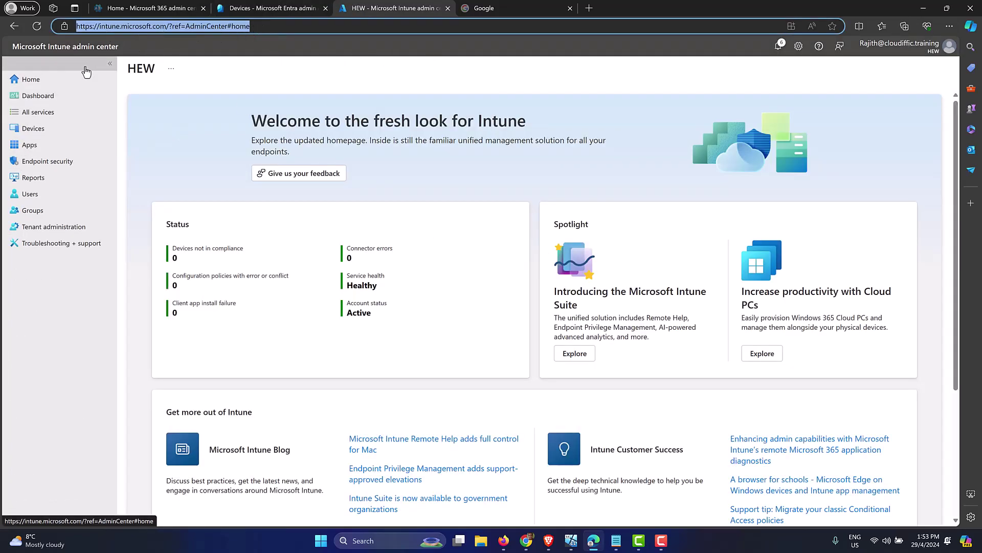
click(69, 163)
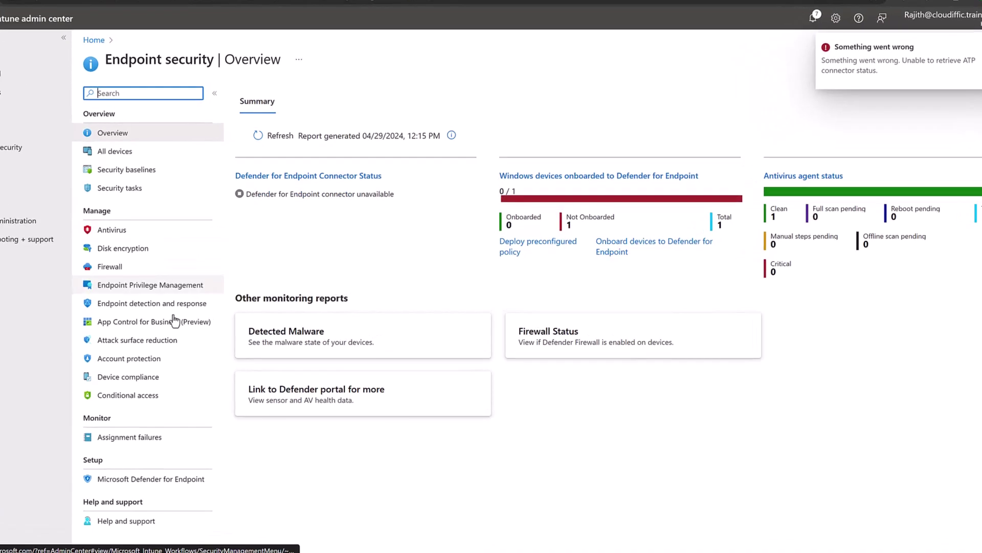
click(132, 359)
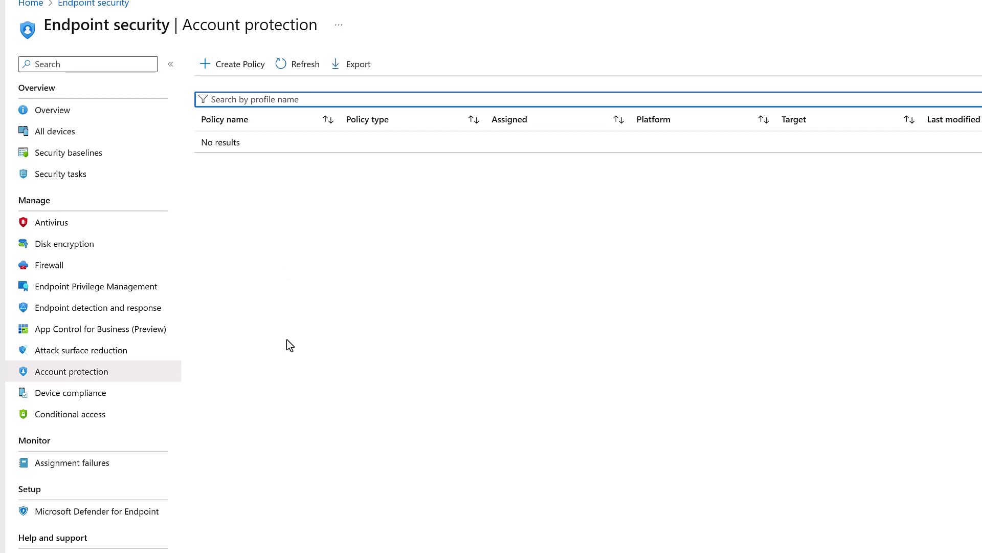
Step: Create a policy for Windows 10 and later with the Local admin password solution (Windows LAPS) profile type
click(219, 69)
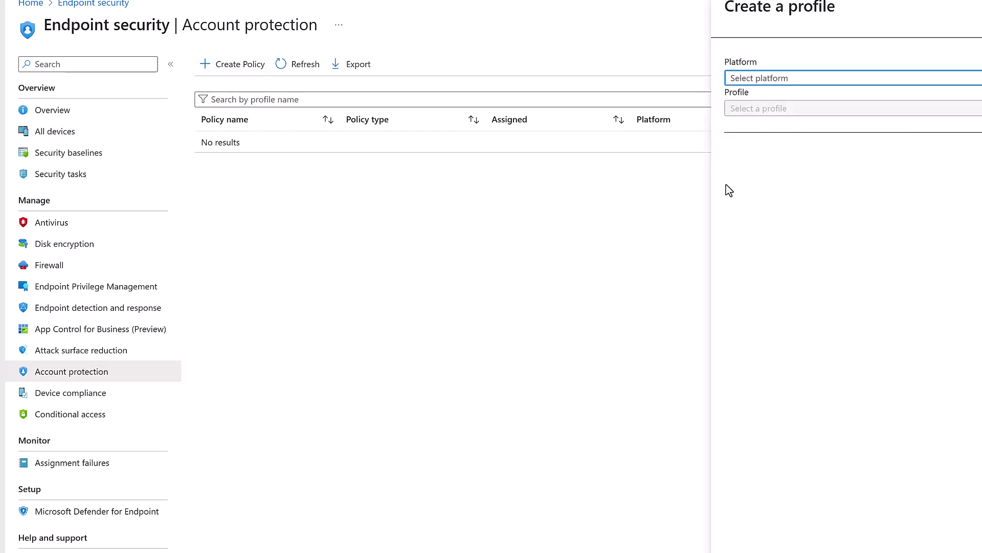
click(784, 78)
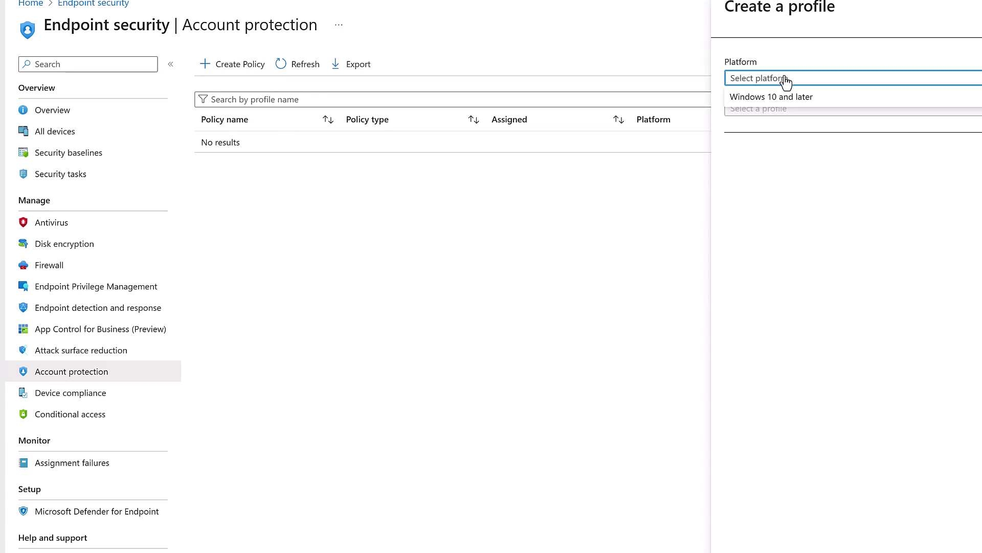
click(785, 99)
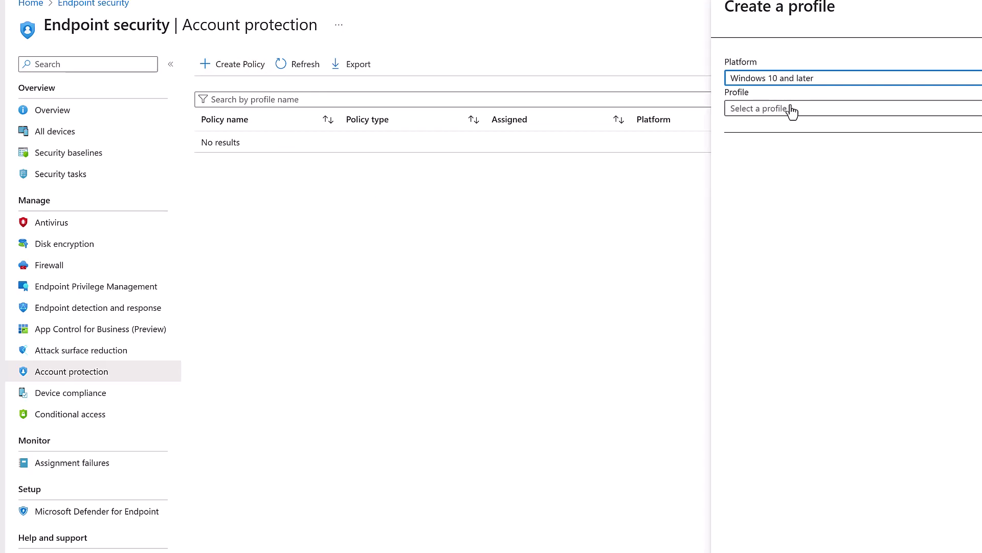
click(792, 110)
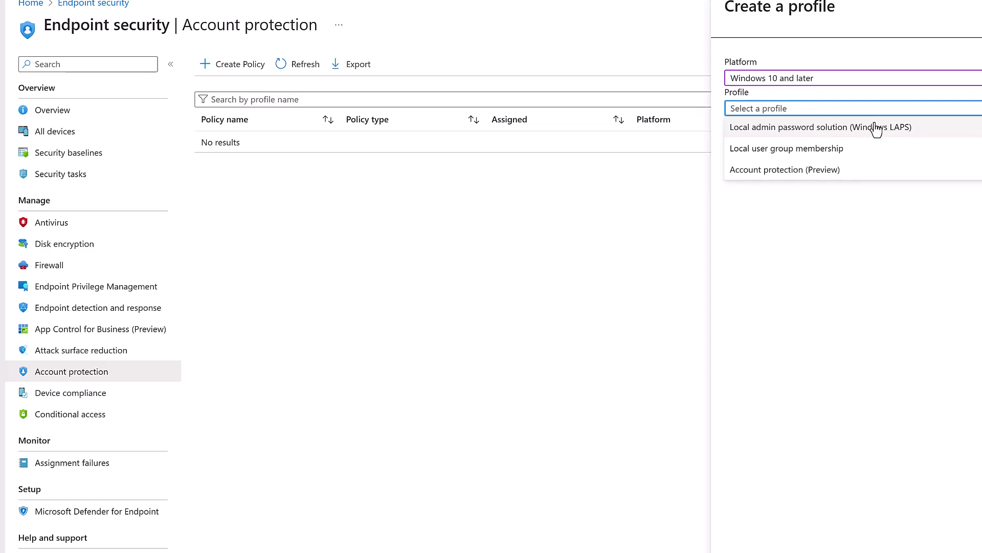
click(876, 128)
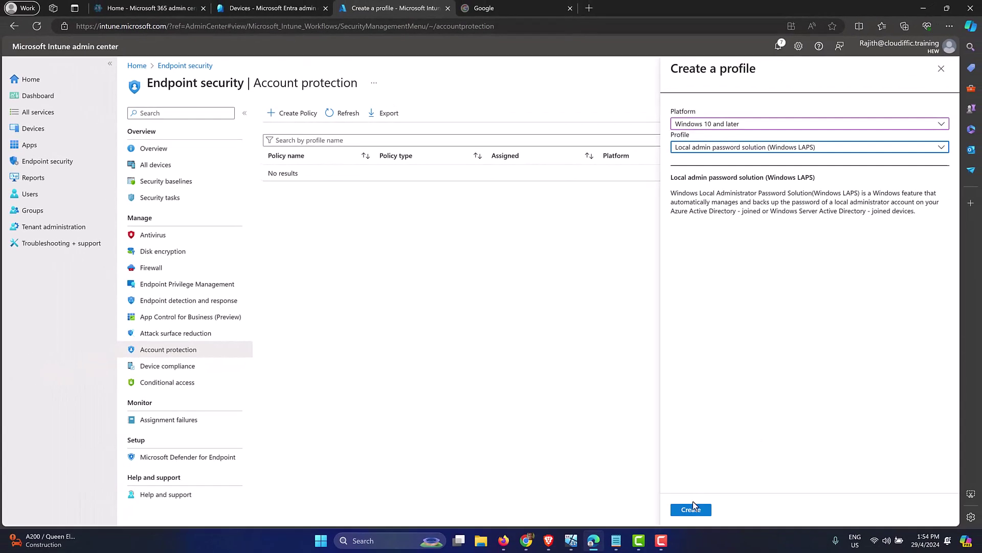
click(691, 509)
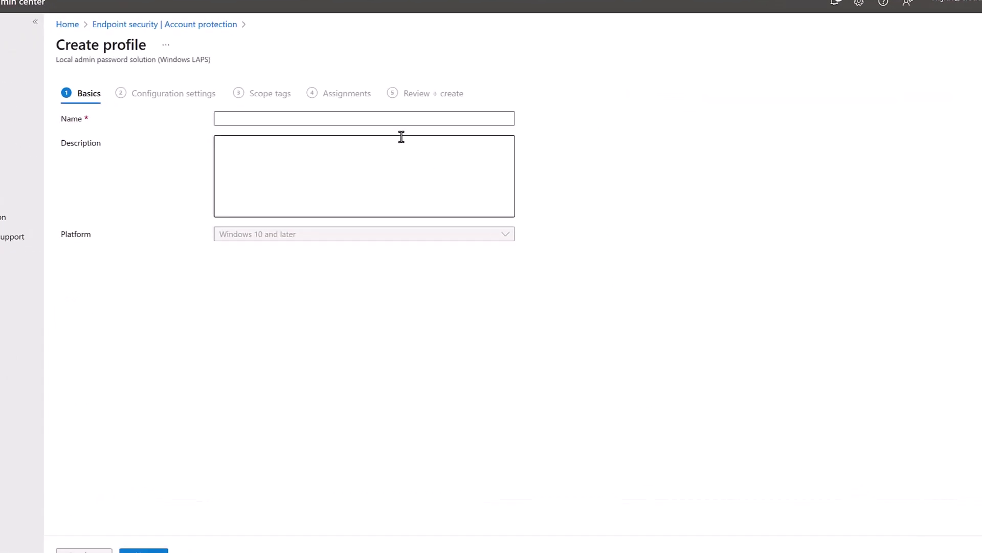
Step: Enter 'Windows LAPS' as the profile name and description, then continue to Configuration settings
click(402, 119)
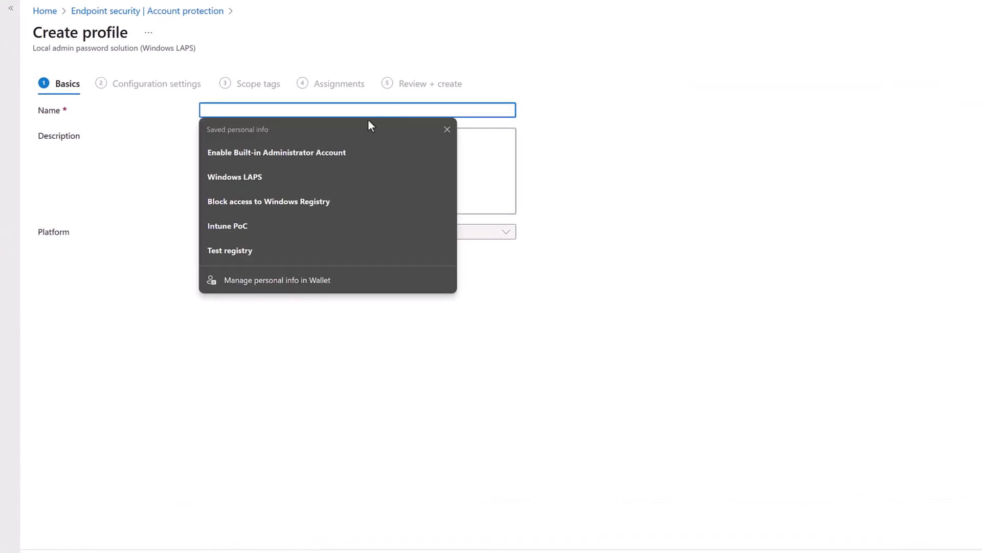
click(249, 181)
click(307, 110)
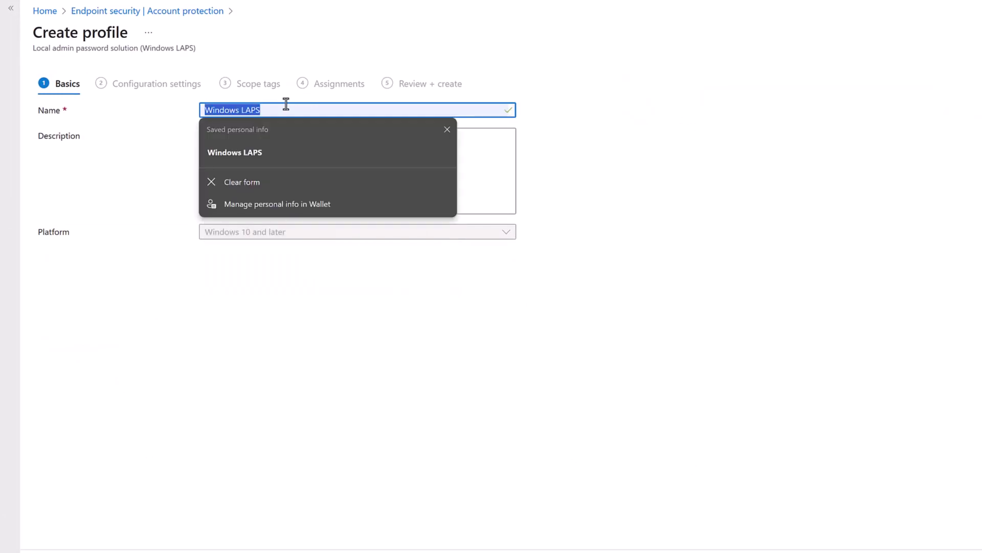
click(467, 158)
text(Windows LAPS)
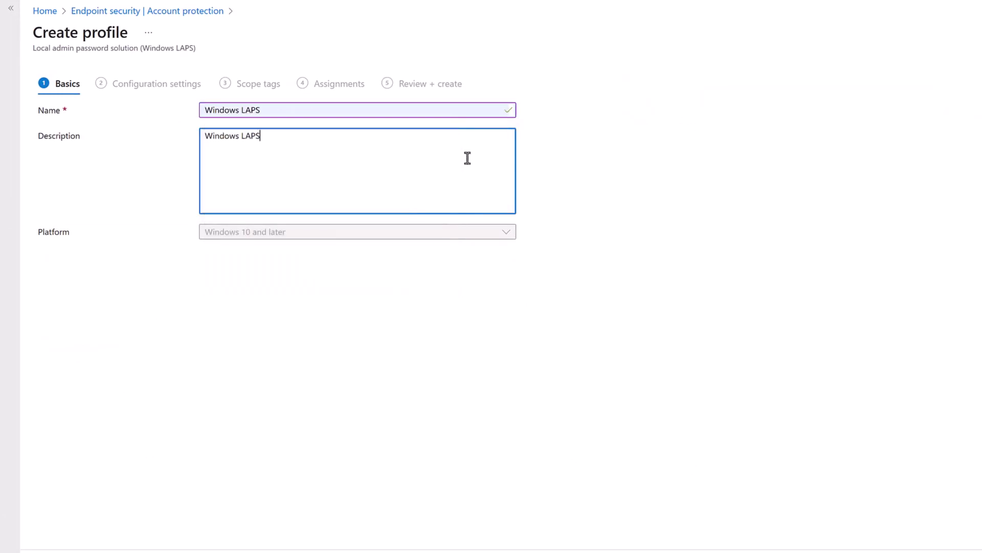
click(789, 325)
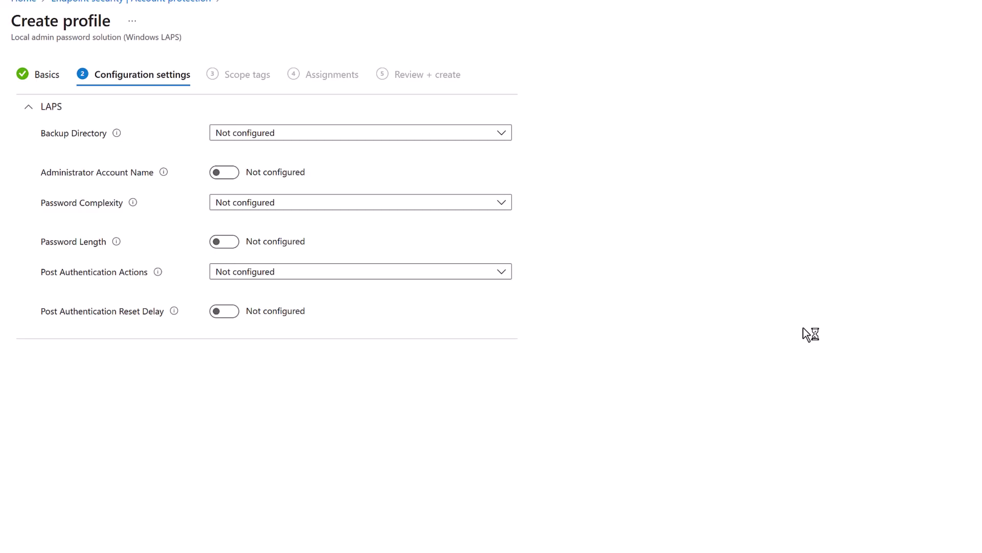
click(390, 138)
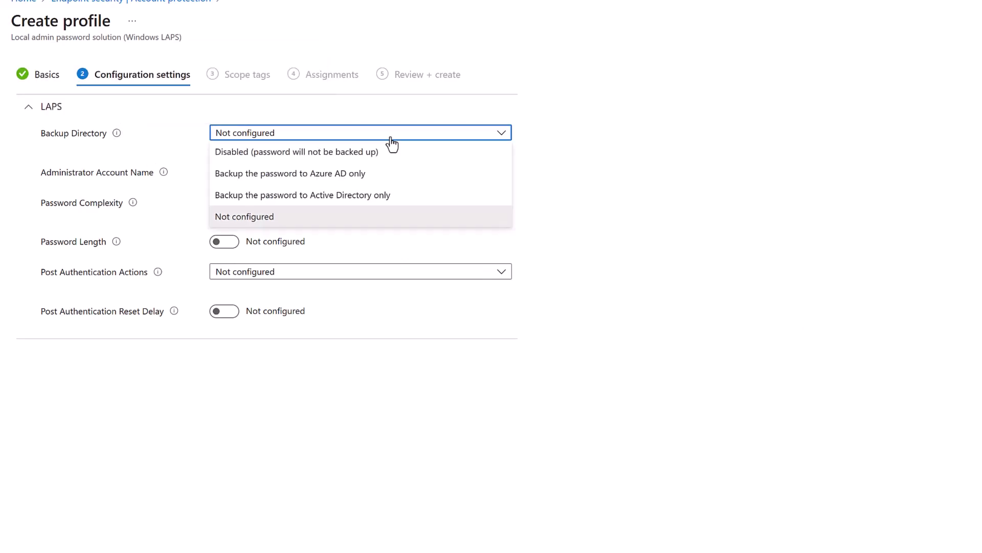
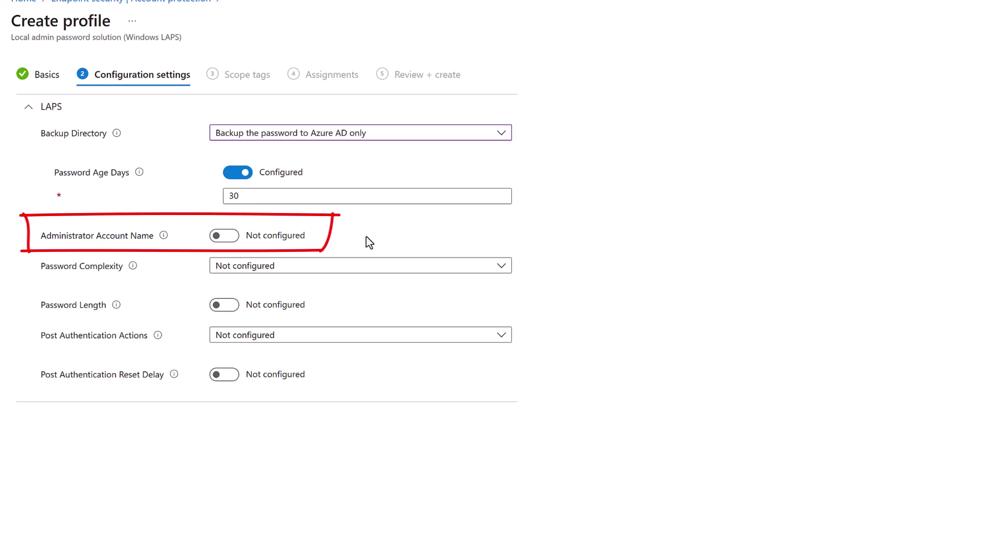
Step: Leave the administrator account name unconfigured and set full complexity with improved readability
click(226, 235)
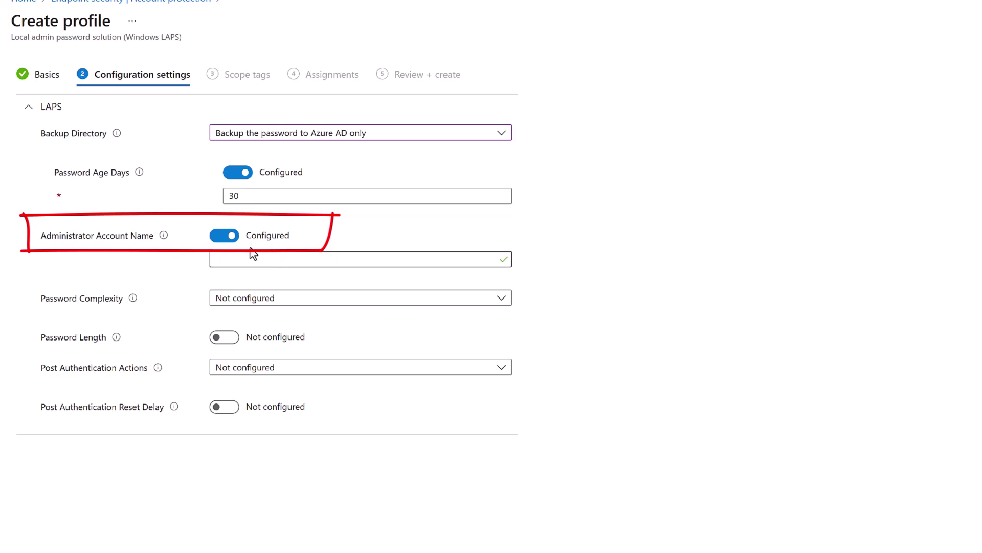
click(225, 236)
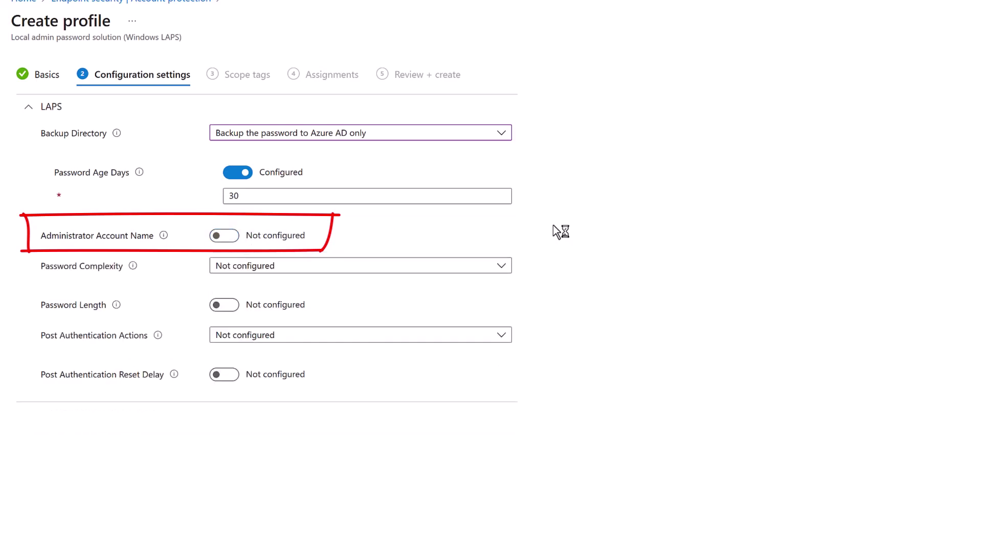
click(508, 268)
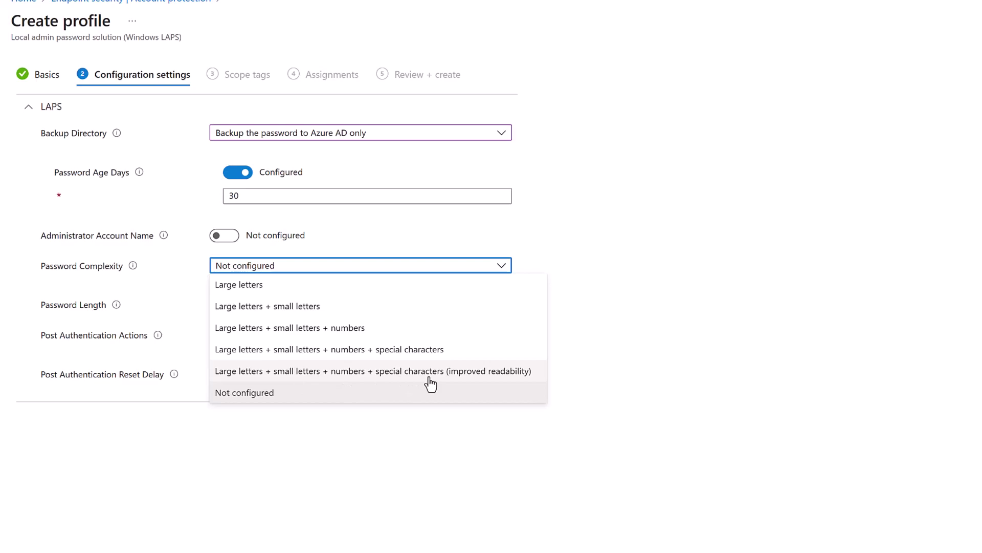
click(490, 374)
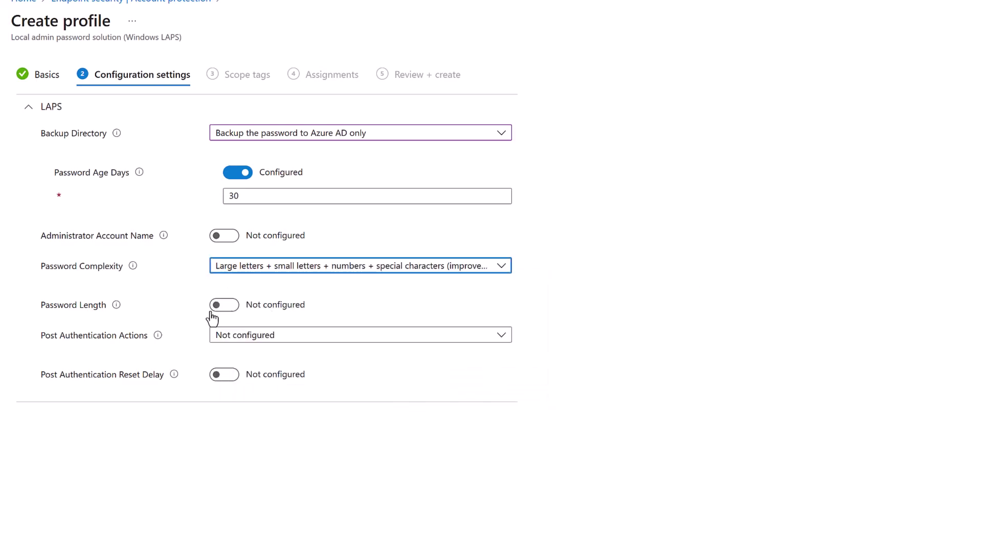
Step: Enable a custom password length of 16 characters
mouse_move(116, 305)
click(228, 306)
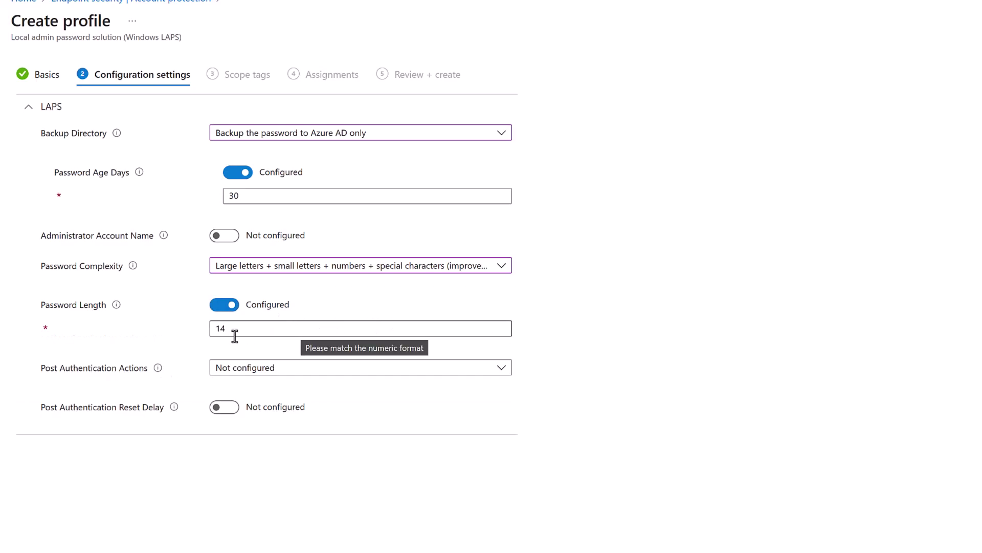
mouse_move(115, 306)
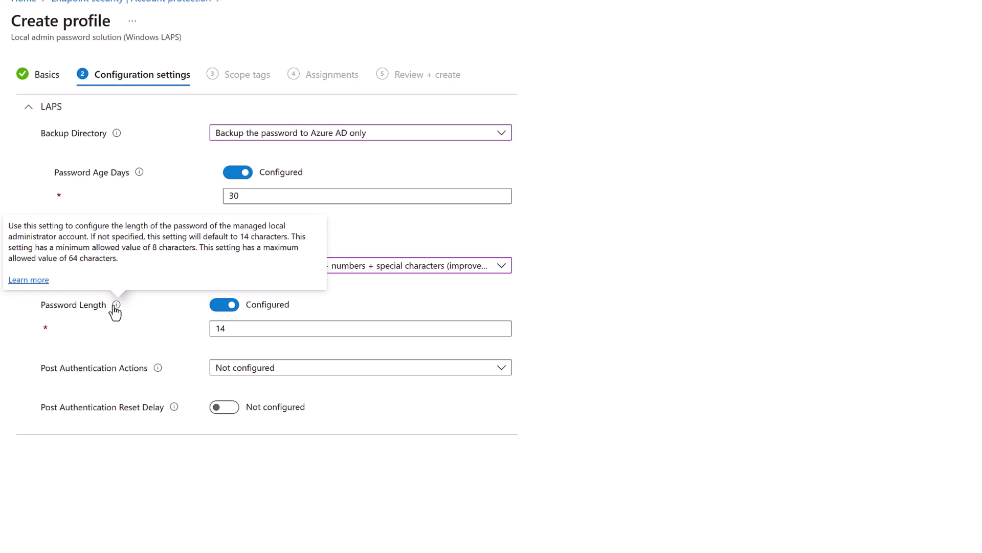
click(256, 327)
key(BackSpace)
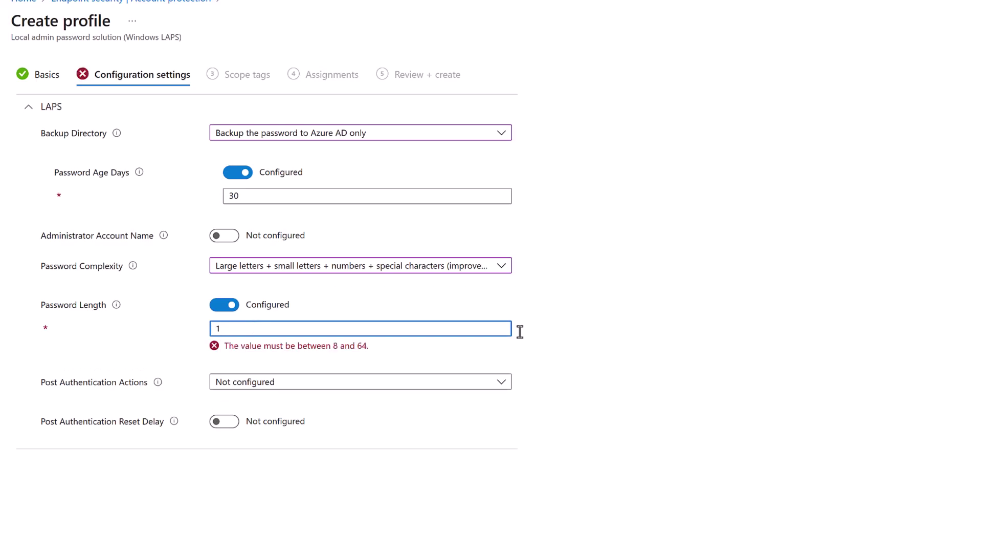
text(6)
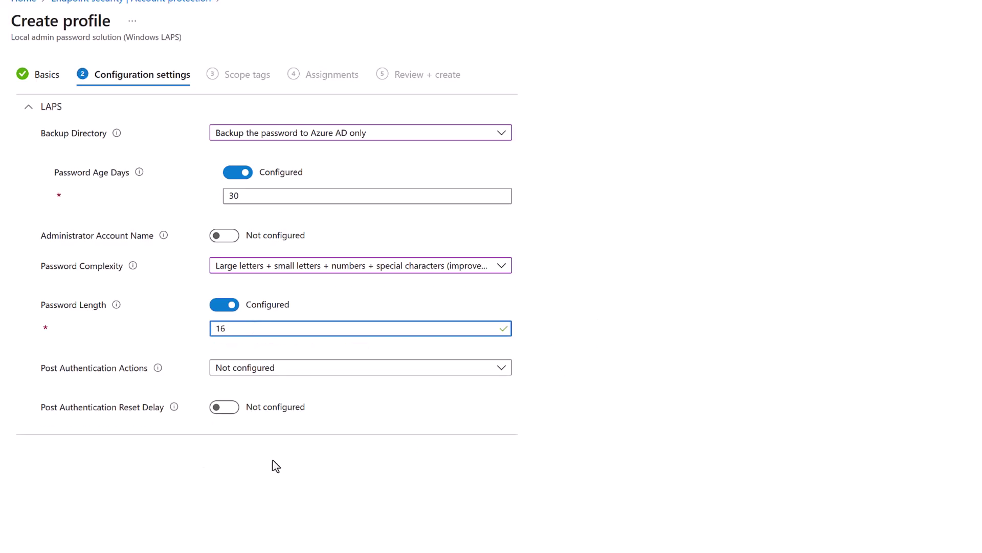
Step: Set the post-authentication action to reset and log off, with a 24-hour reset delay
click(334, 372)
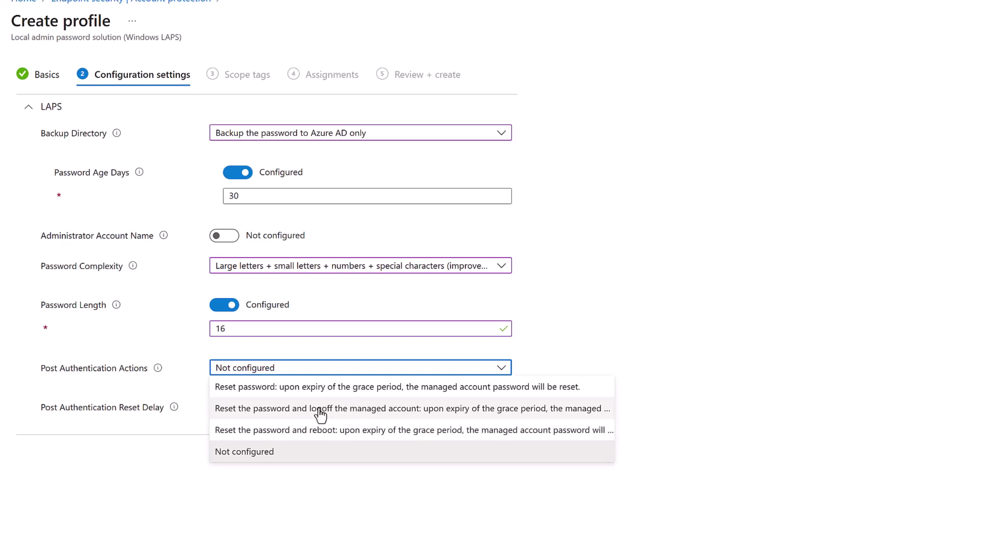
click(338, 410)
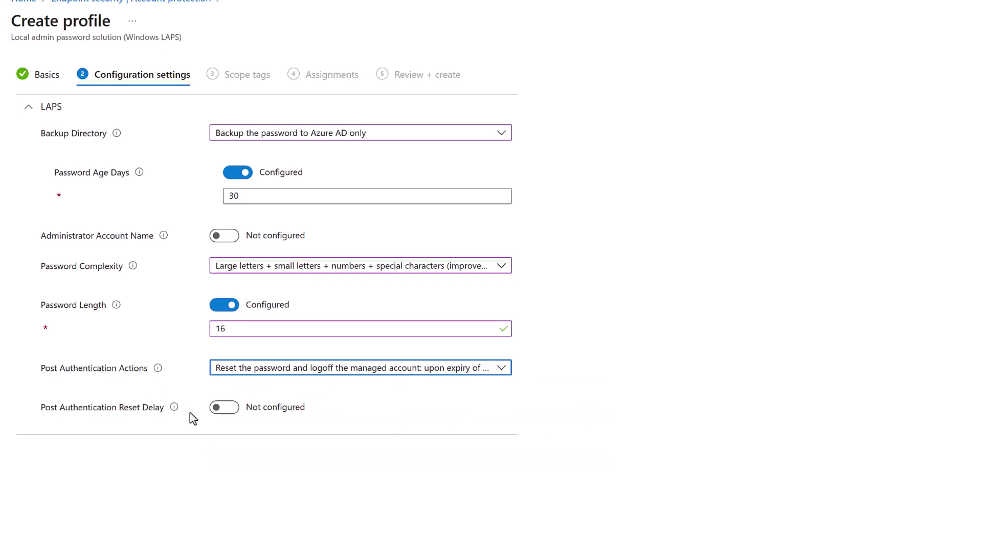
click(225, 408)
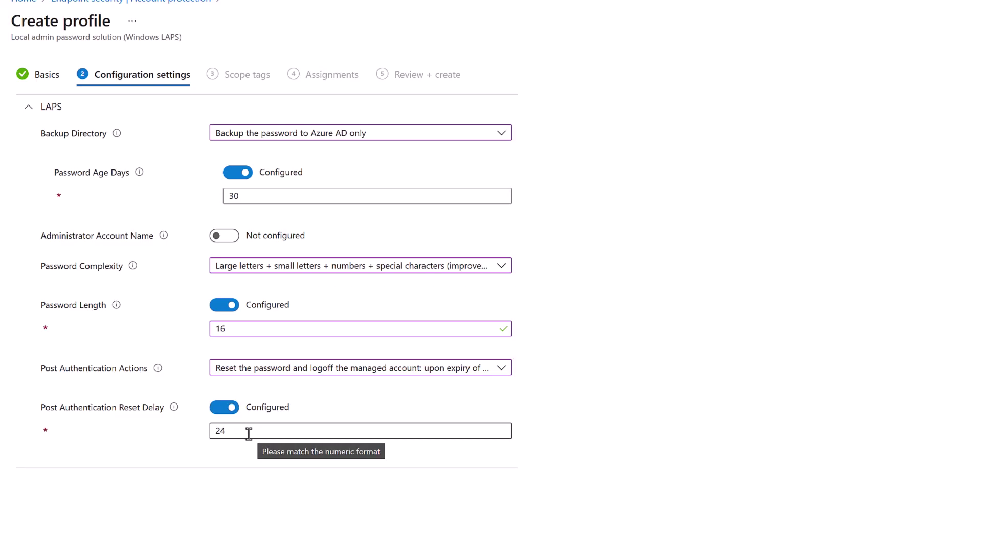
mouse_move(174, 408)
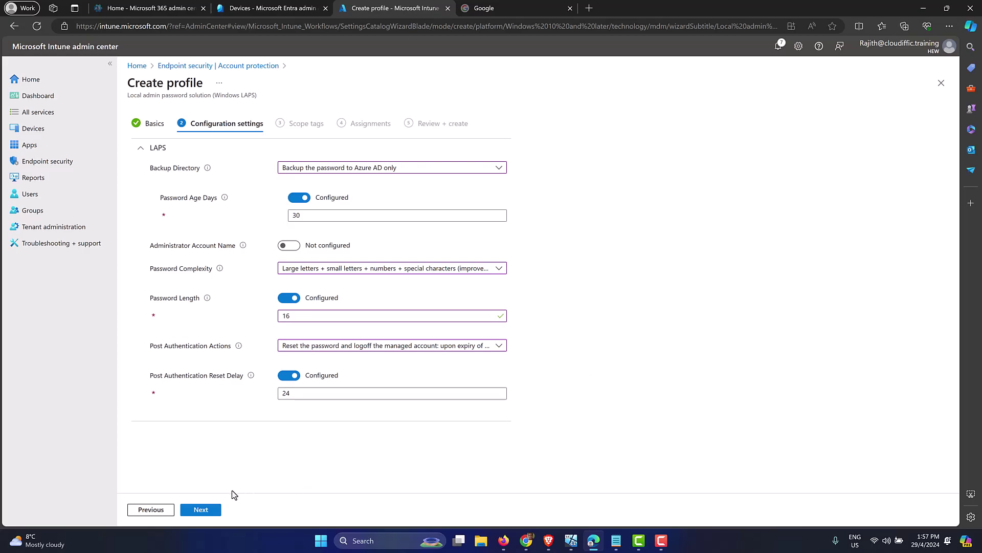
Step: Skip Scope tags, include All devices in the assignment, and move to Review + create
click(209, 511)
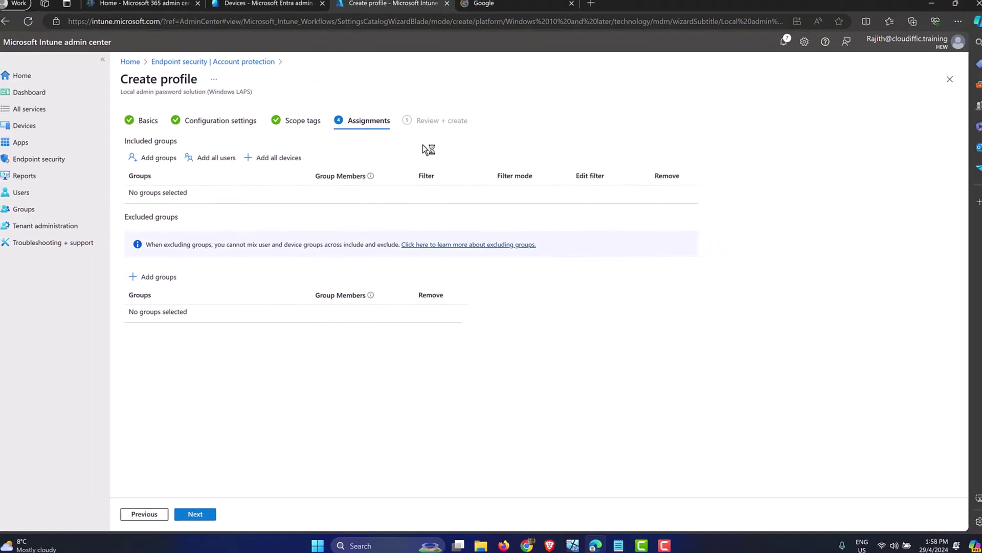
click(571, 540)
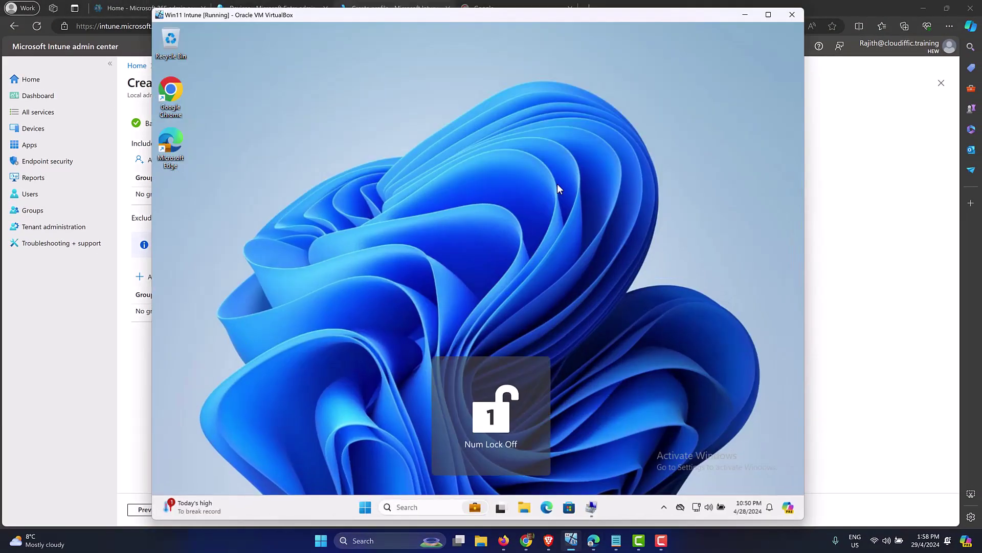
click(826, 247)
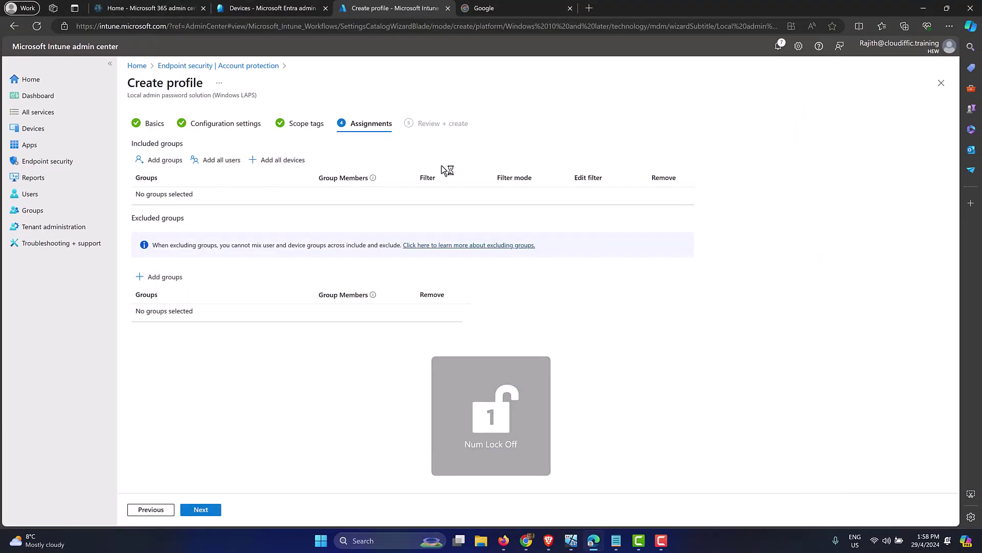
click(281, 160)
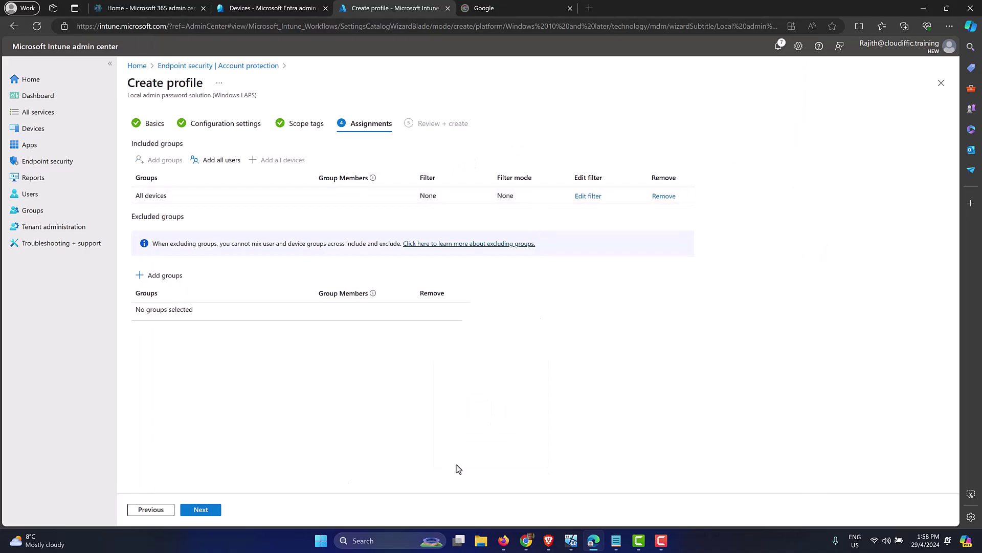
click(213, 512)
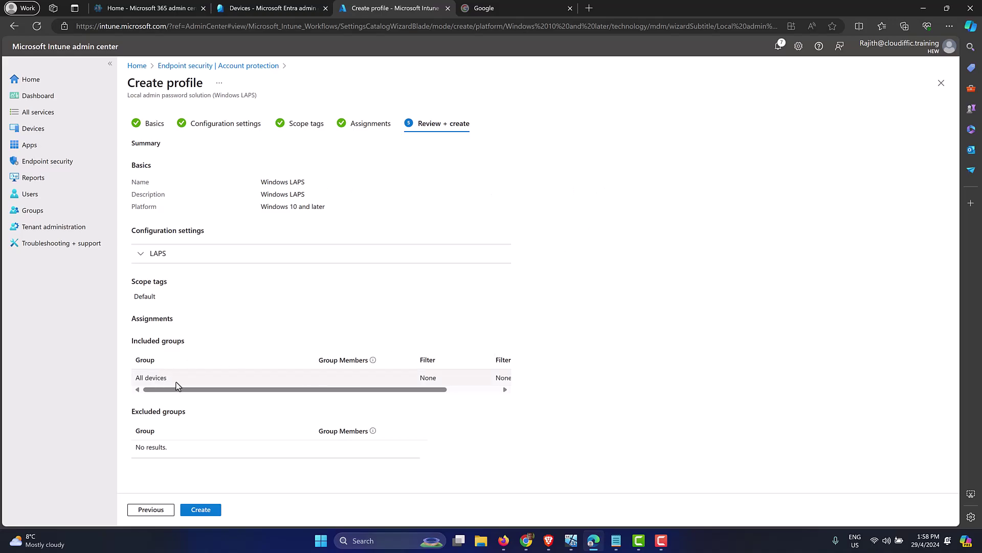
Step: Check the expanded LAPS settings on the review page and create the Windows LAPS policy
click(142, 253)
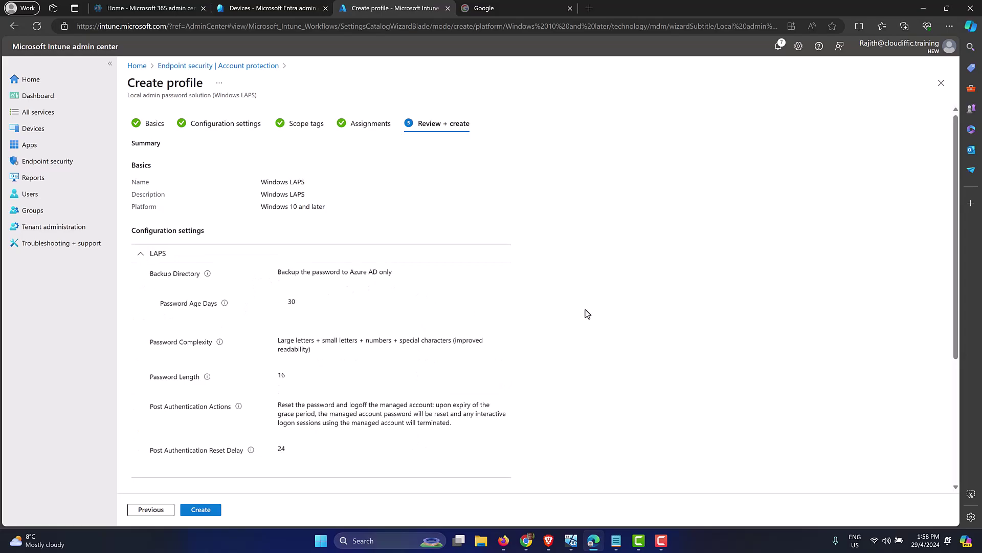
scroll(586, 311, down, 3)
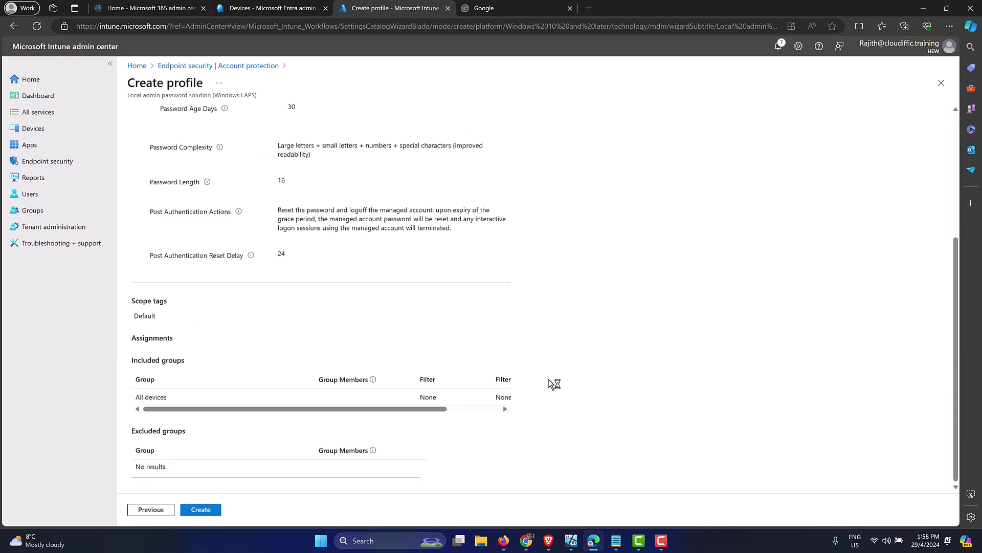
click(199, 510)
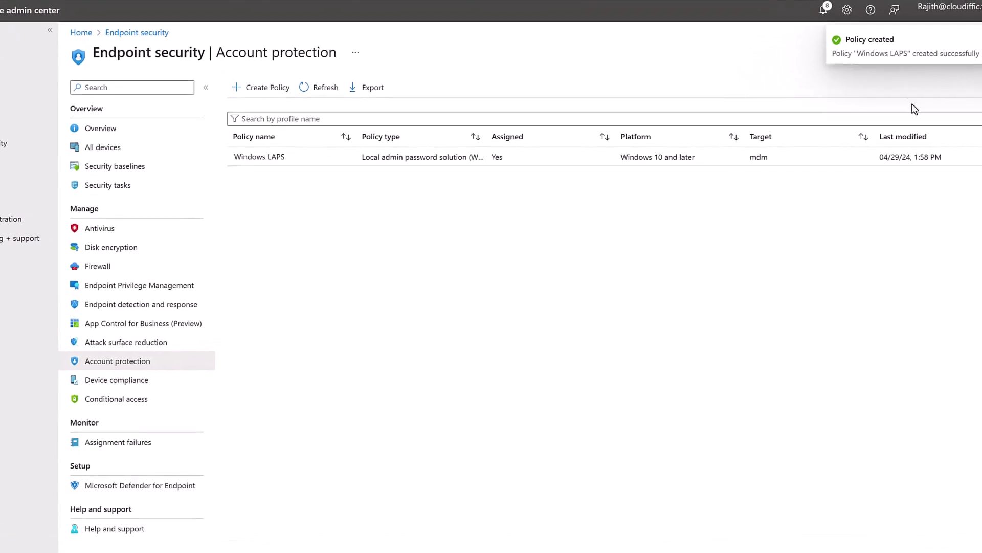
Step: Refresh the Account protection list, then show Windows devices under Devices by platform
click(325, 83)
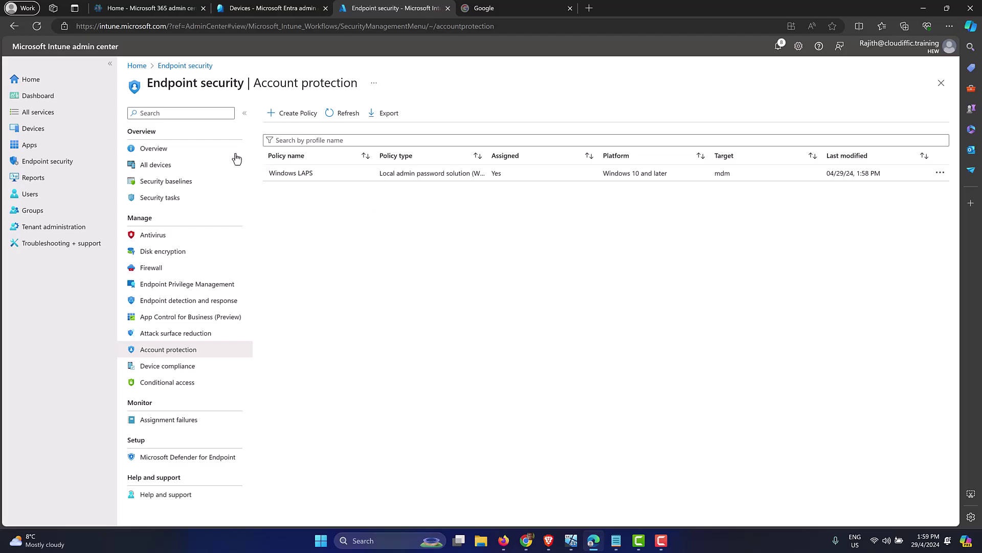
click(23, 128)
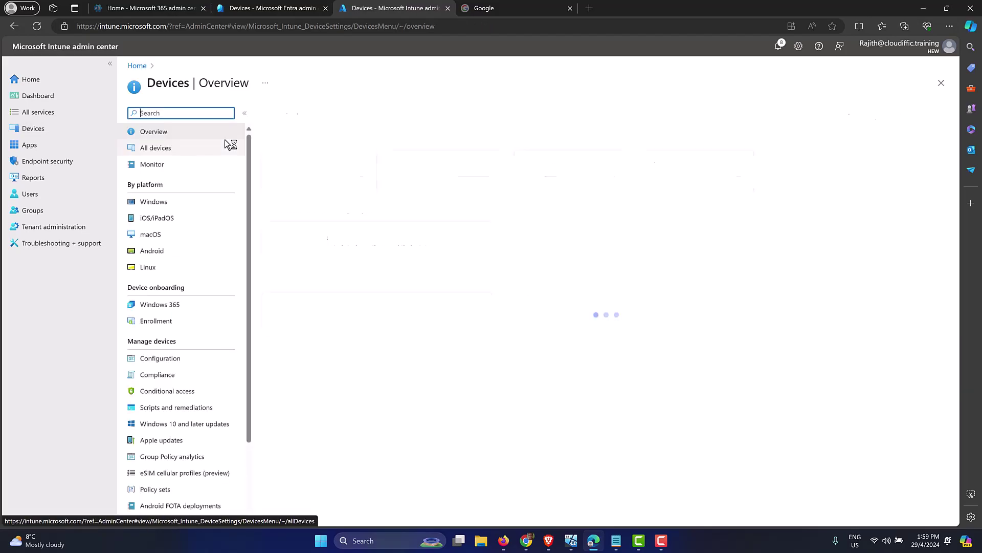
click(205, 202)
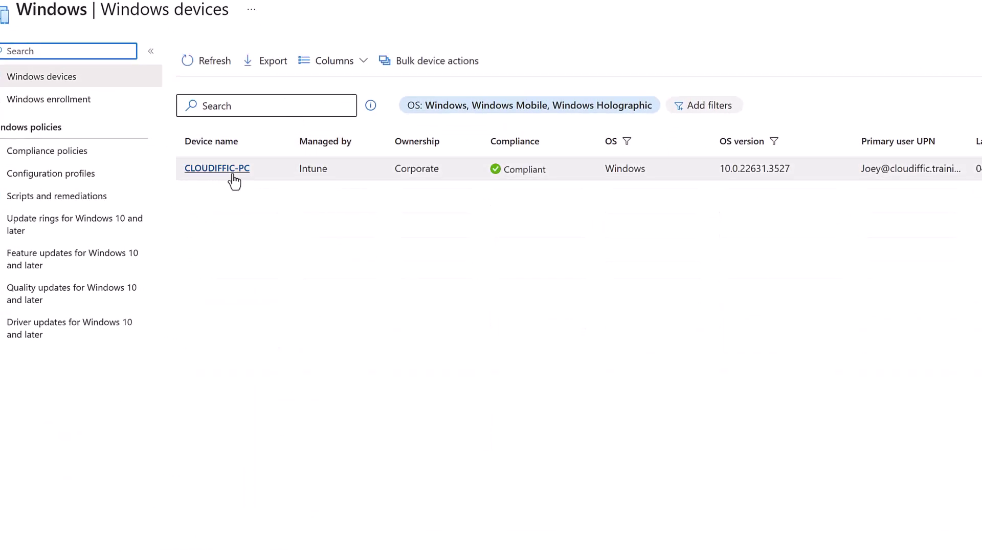
Step: Open CLOUDIFFIC-PC and confirm a Sync request for it
click(230, 172)
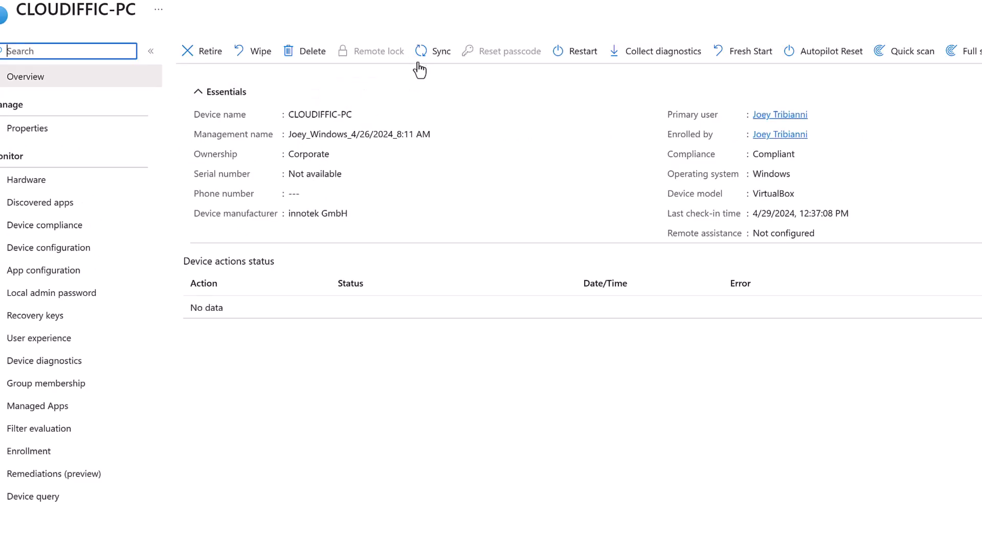
click(424, 53)
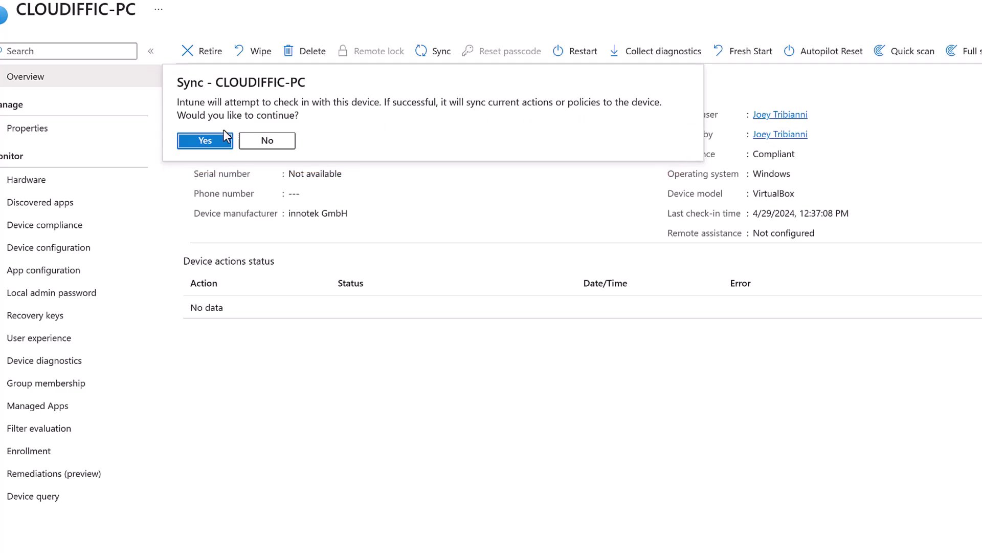
click(206, 142)
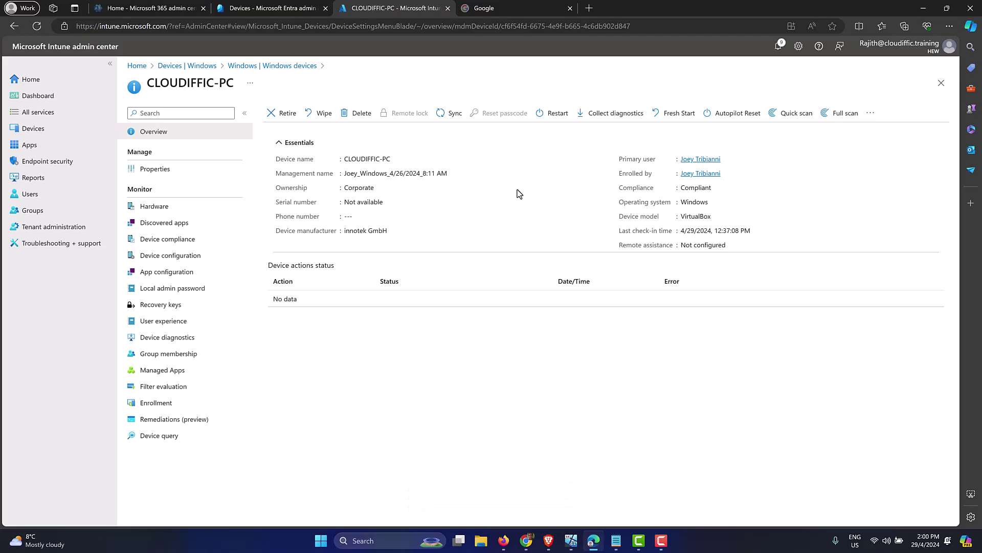
Step: In the VM's Access work or school settings, open the HEW connection info and sync
click(577, 545)
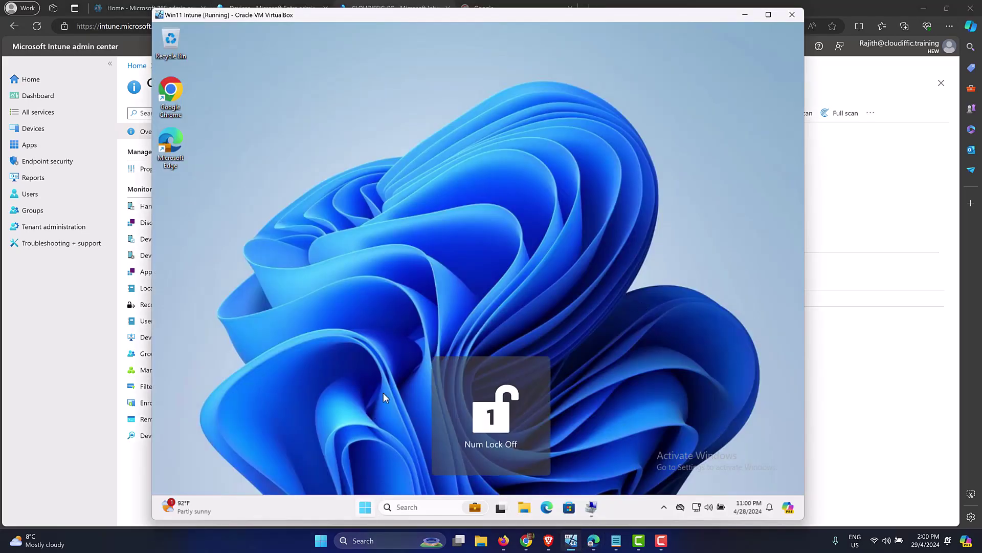
key(super)
key(super)
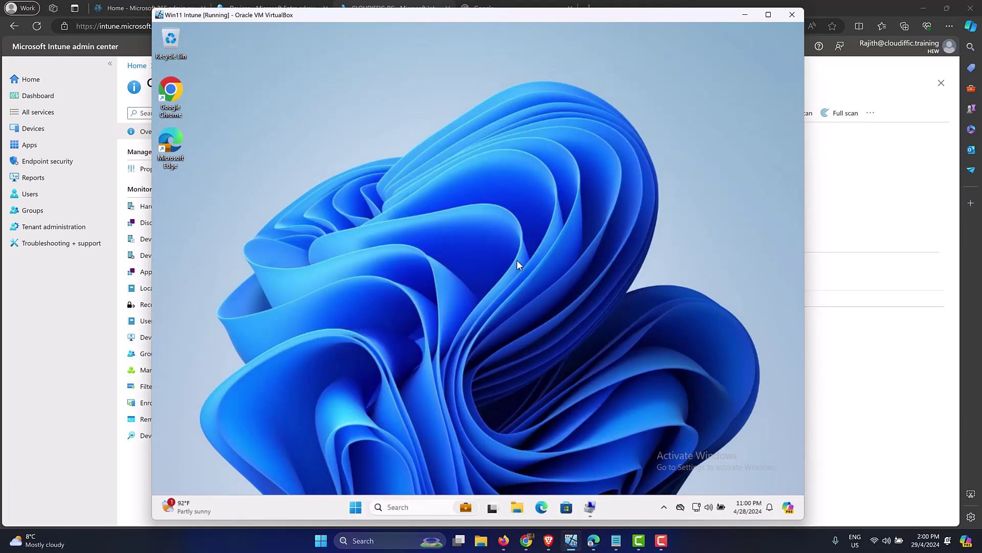
key(super+i)
click(222, 257)
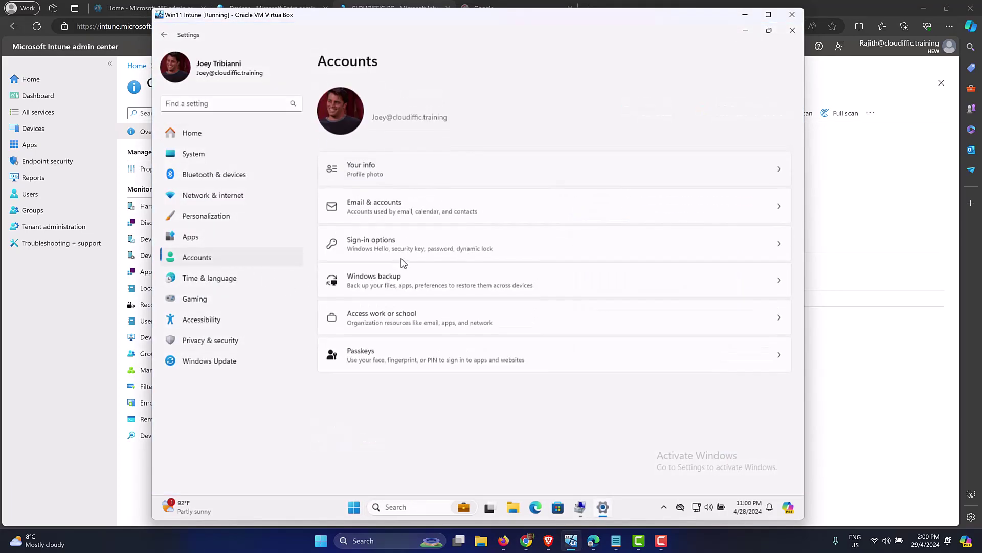
click(430, 320)
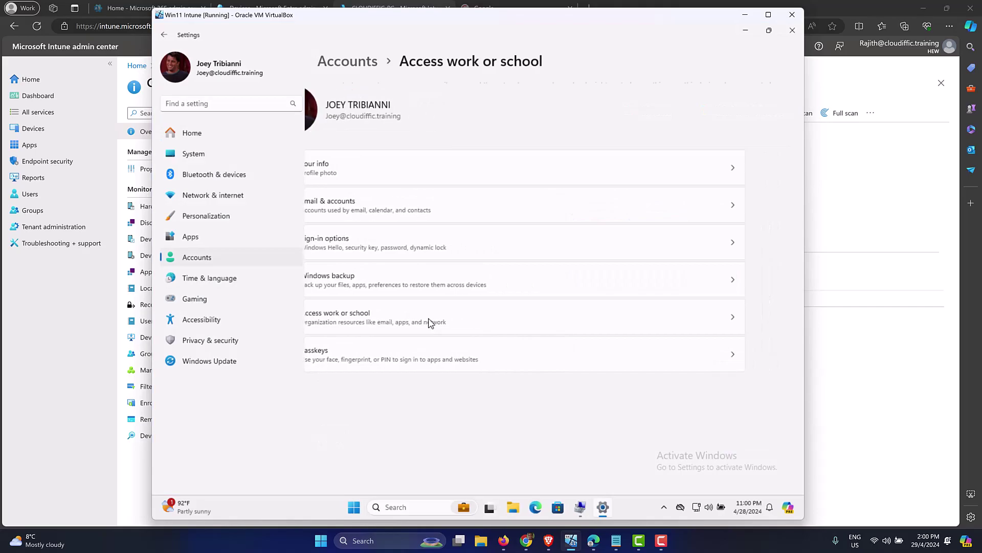
click(758, 173)
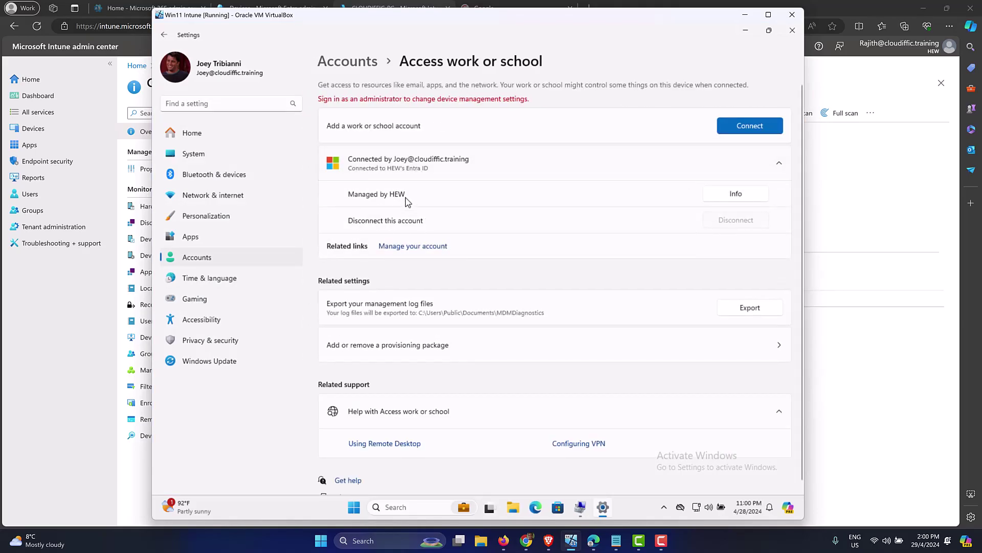
click(743, 203)
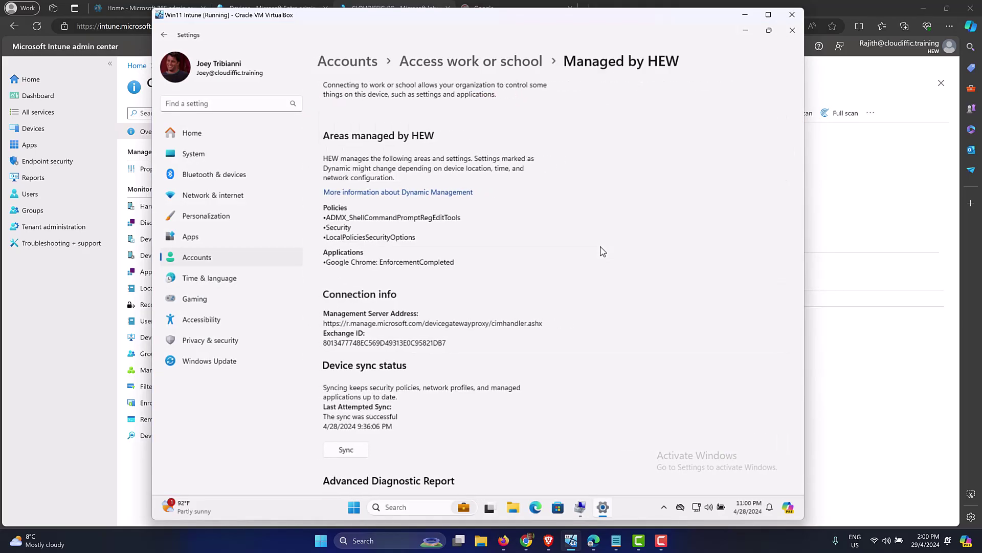
scroll(483, 348, down, 3)
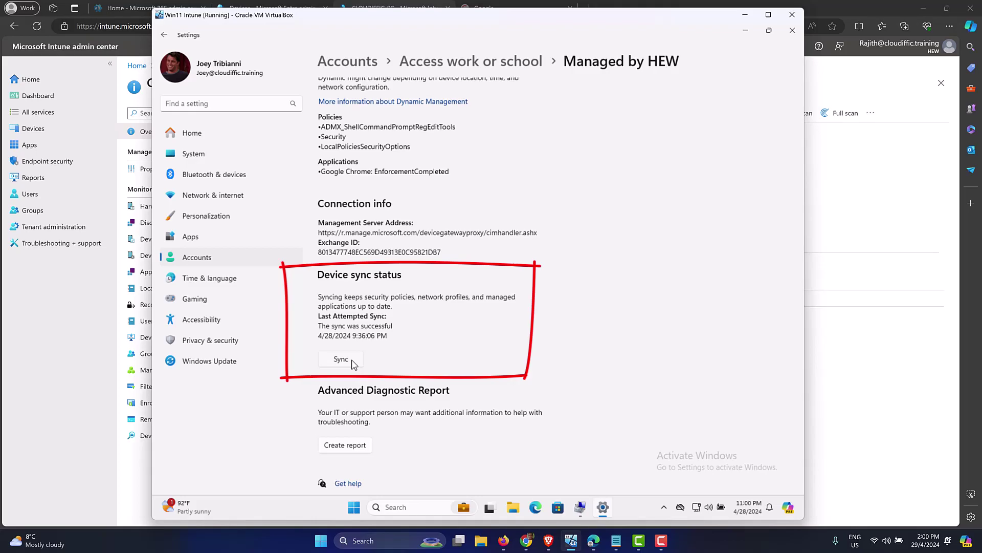
click(352, 361)
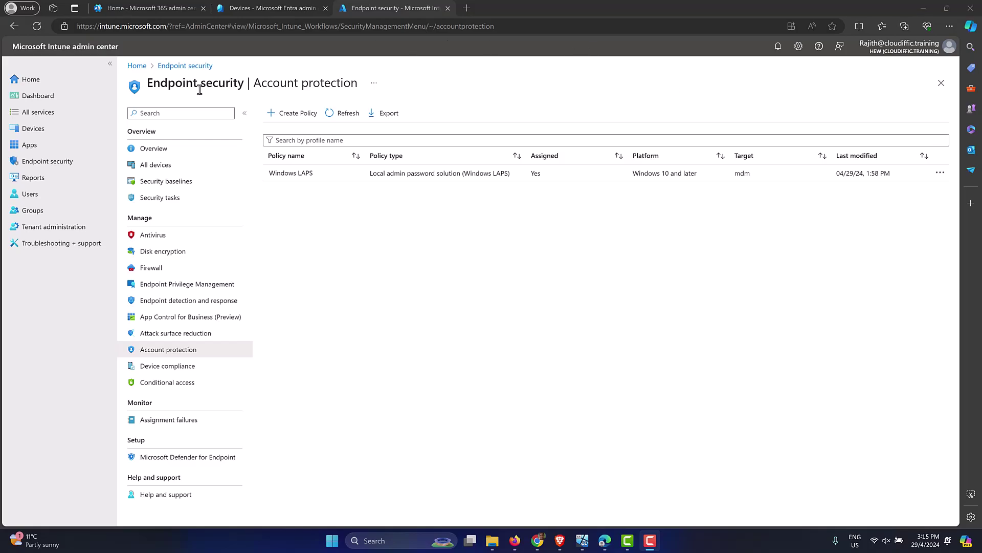
Step: Confirm all six LAPS settings succeeded on CLOUDIFFIC-PC in the policy report, then return to the VM
click(309, 234)
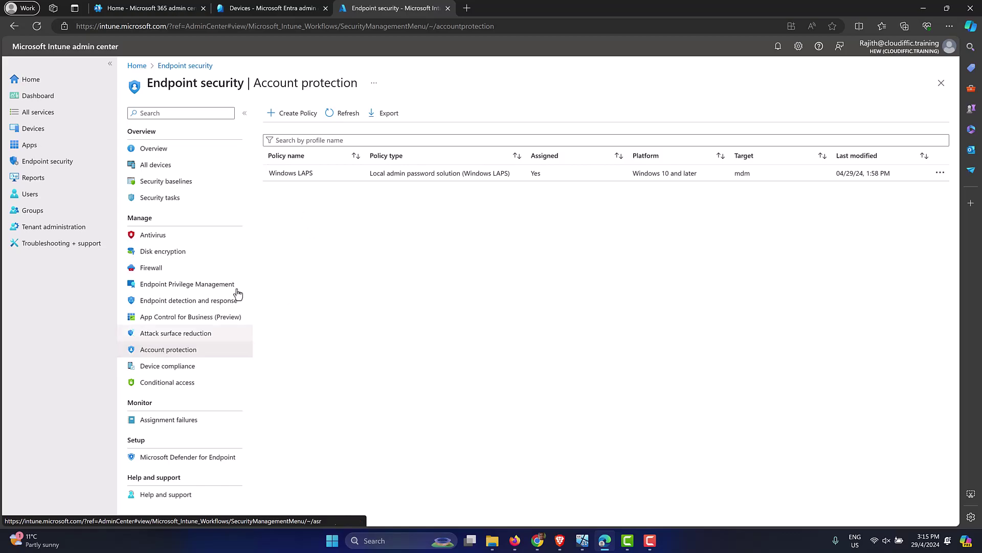
click(314, 177)
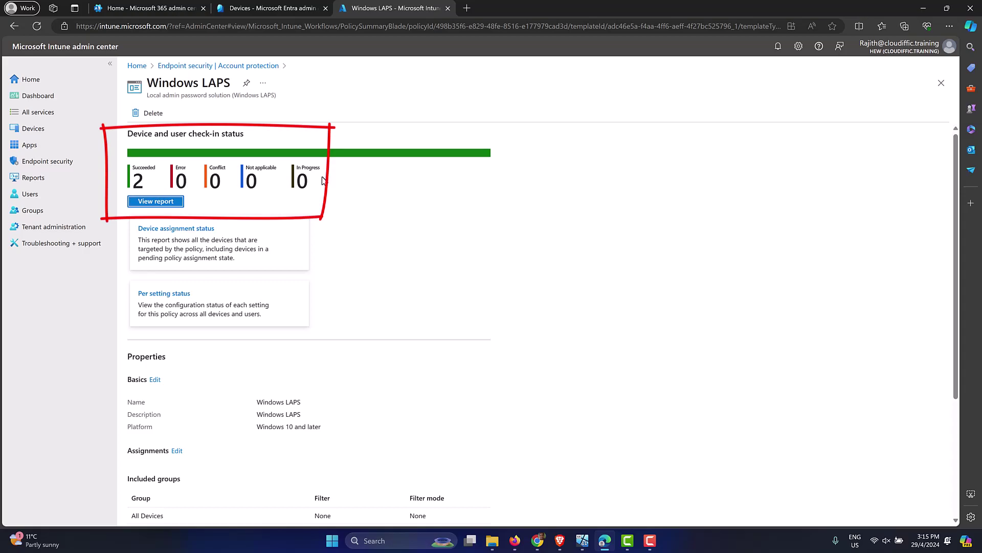
click(160, 202)
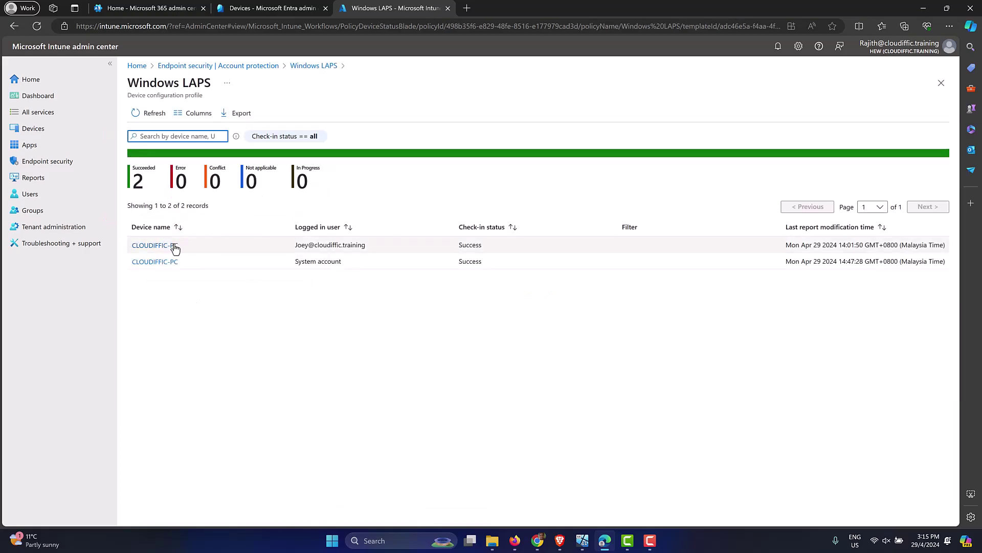
click(172, 247)
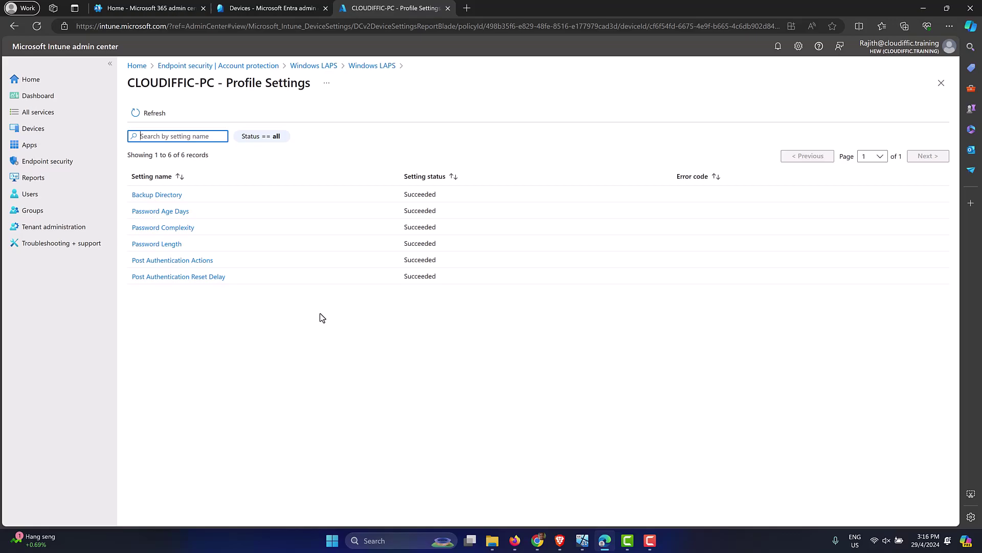
click(583, 541)
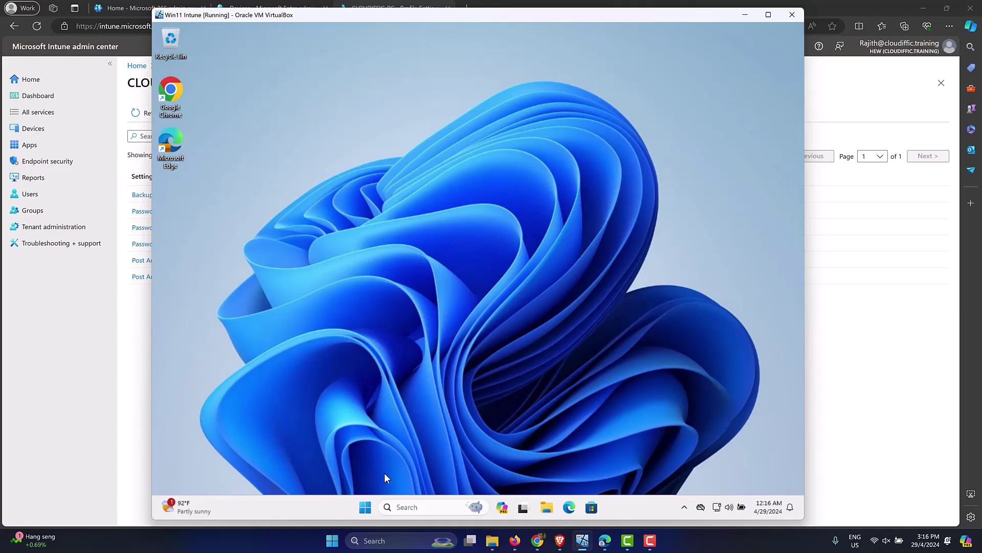
right_click(365, 507)
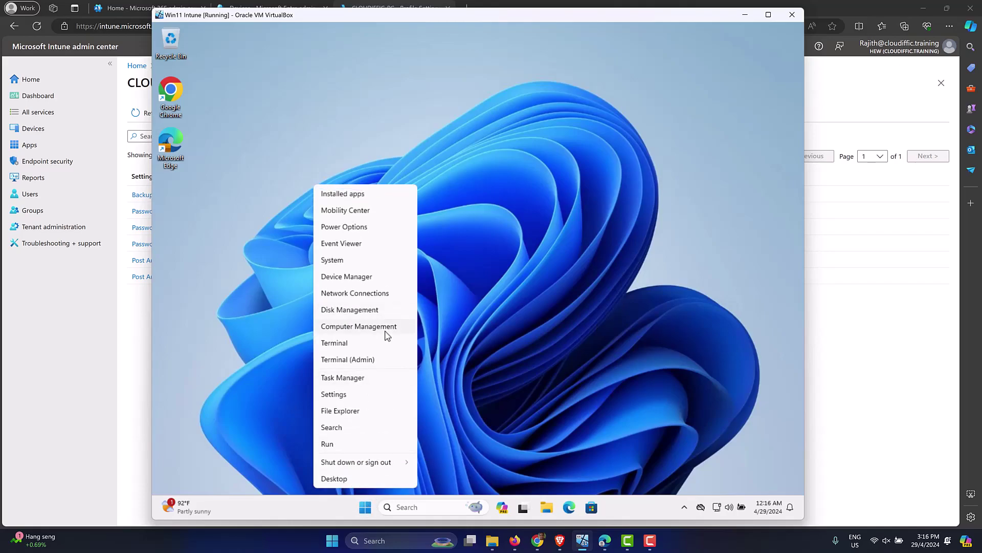
click(385, 330)
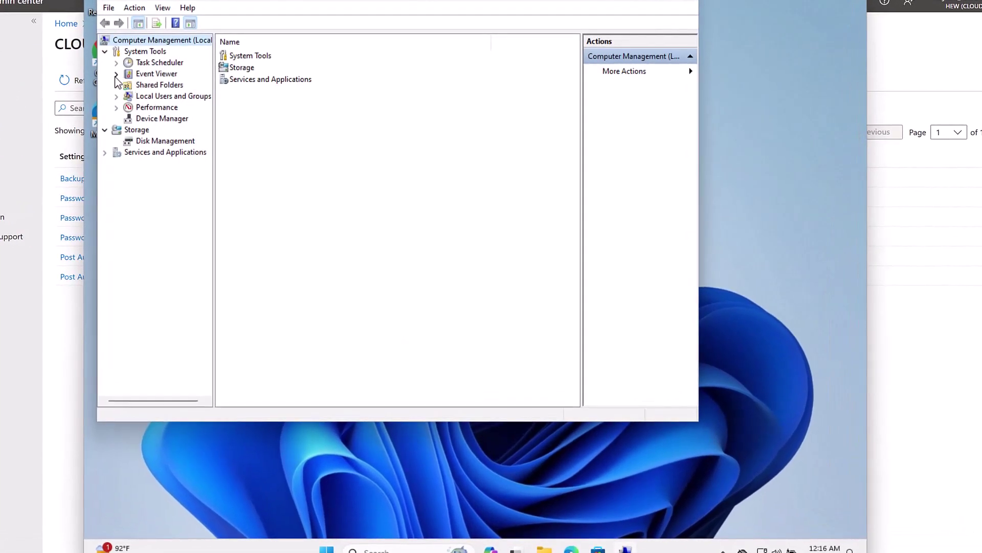
click(117, 75)
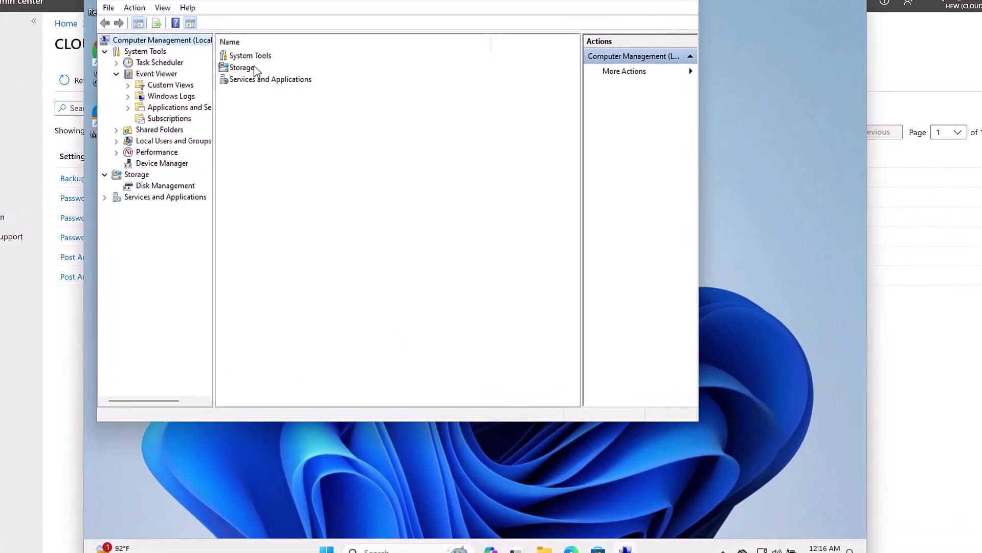
drag(333, 1, 431, 47)
click(227, 155)
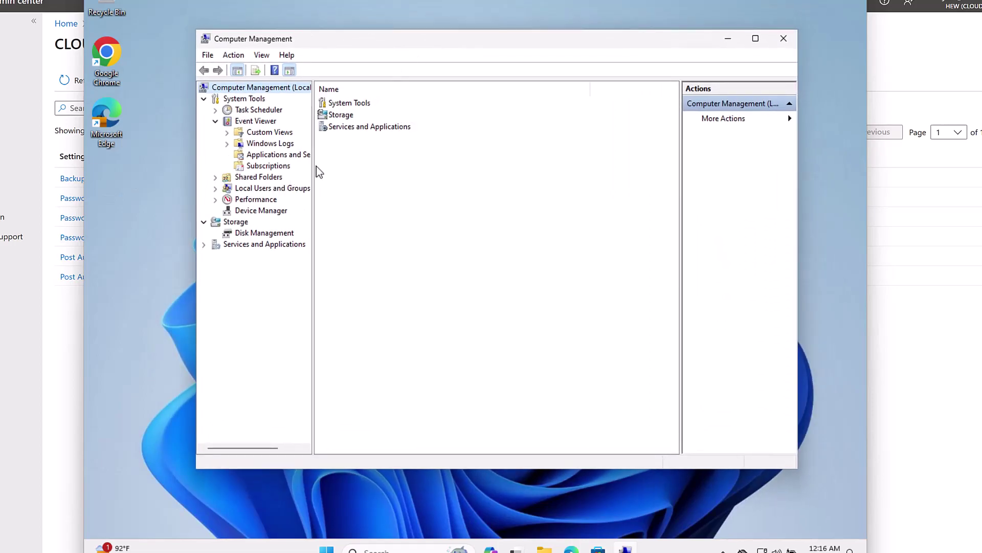
drag(314, 166, 383, 173)
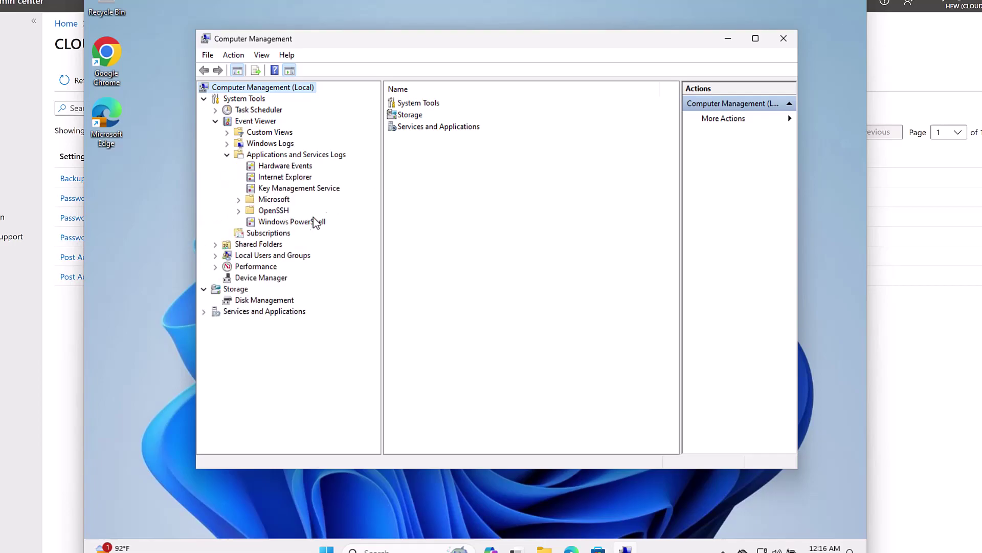
click(239, 200)
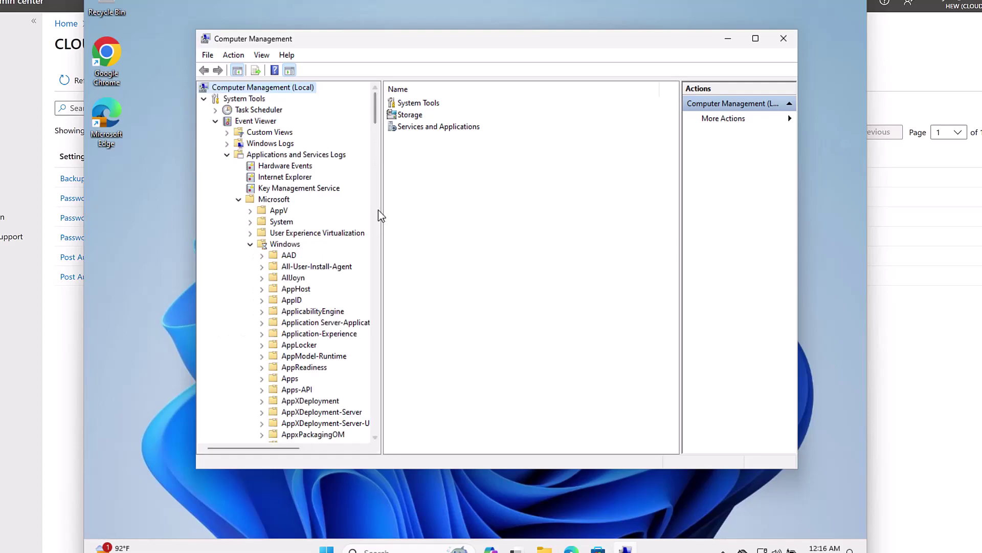
drag(377, 117, 381, 267)
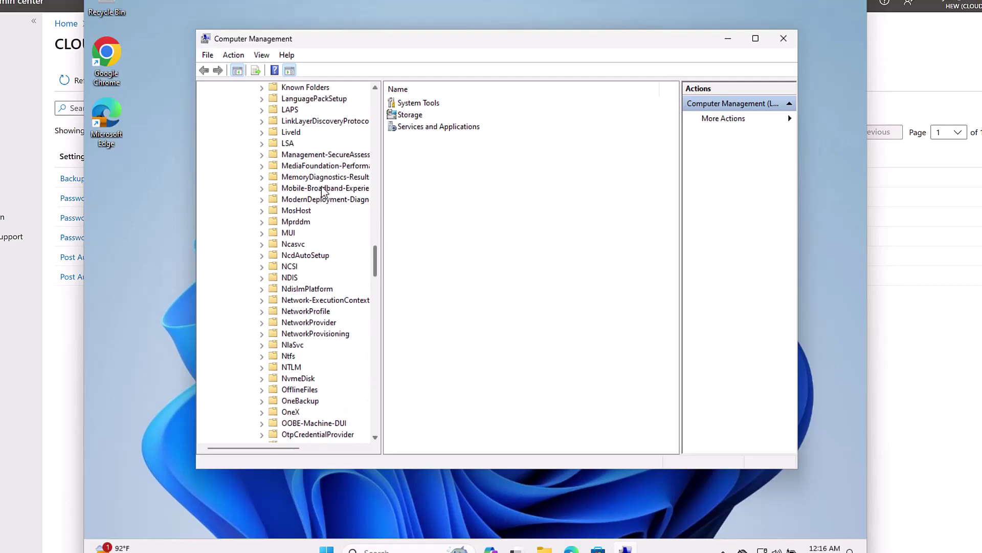
click(261, 109)
click(310, 124)
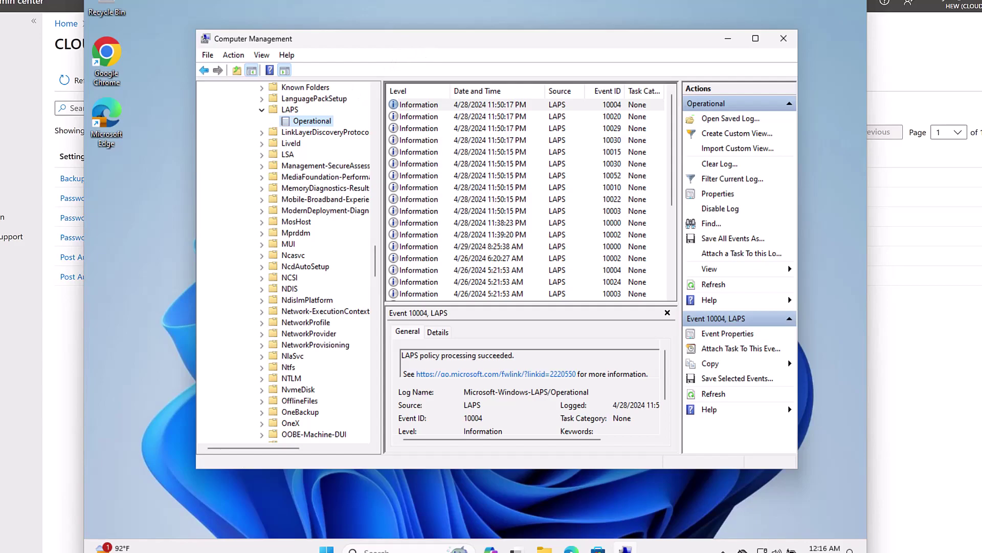
drag(425, 46, 397, 42)
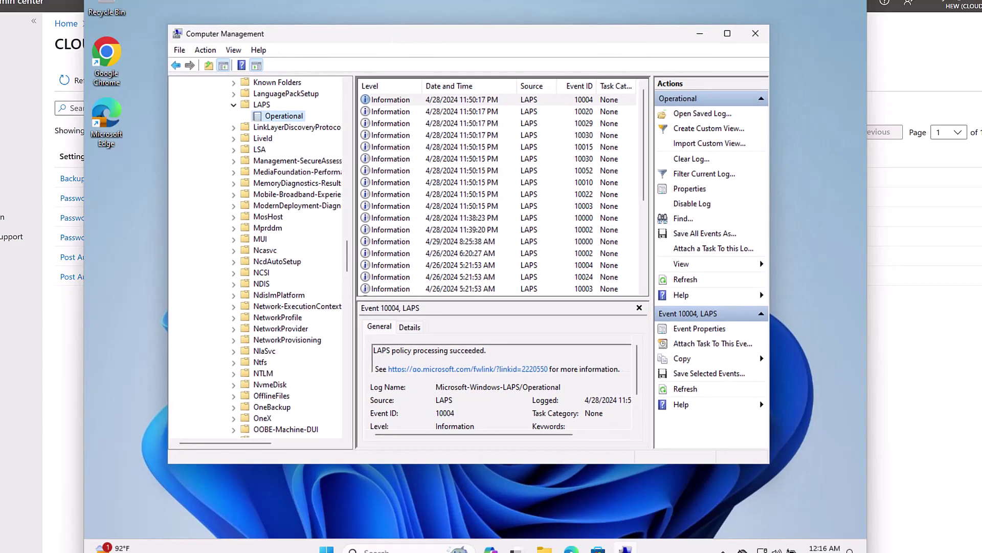
click(409, 112)
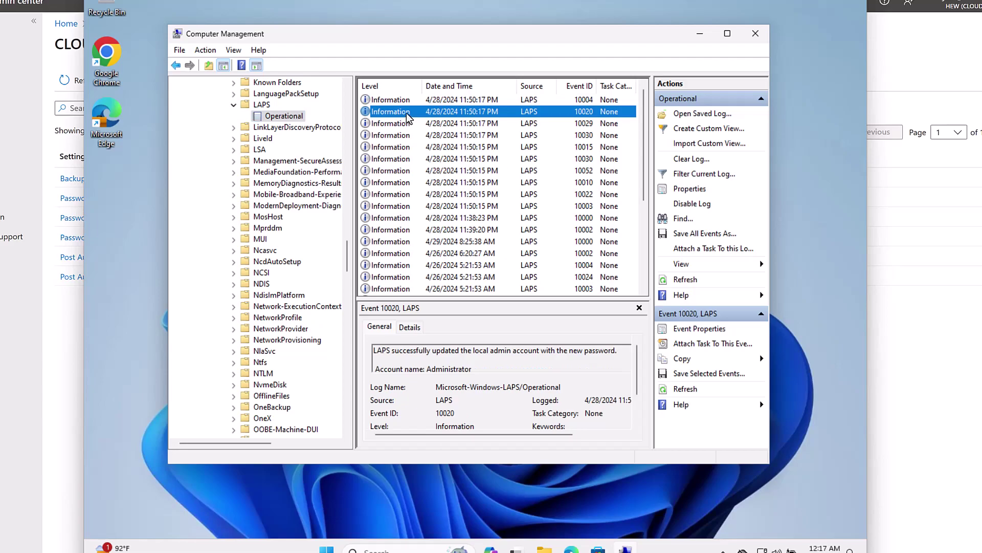
double_click(409, 112)
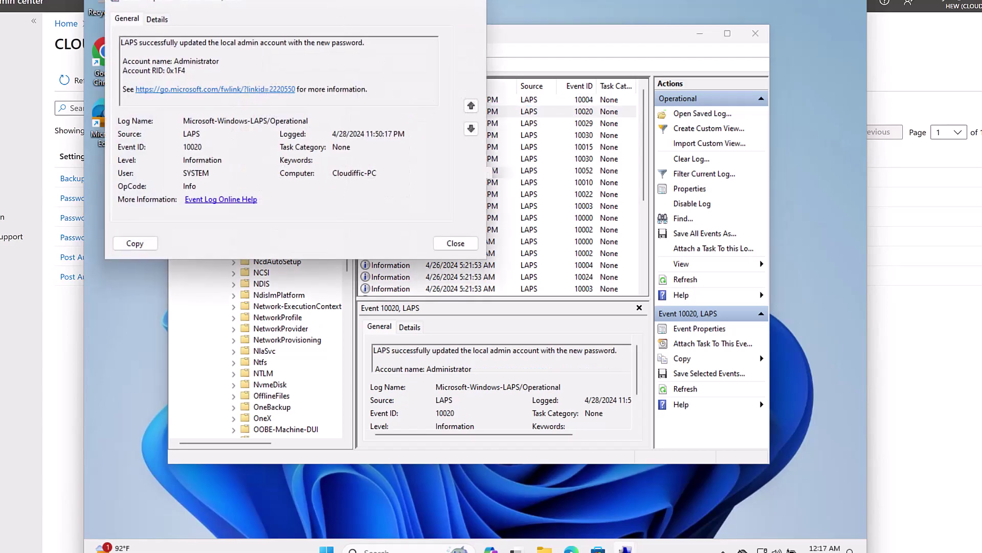
drag(339, 8, 449, 102)
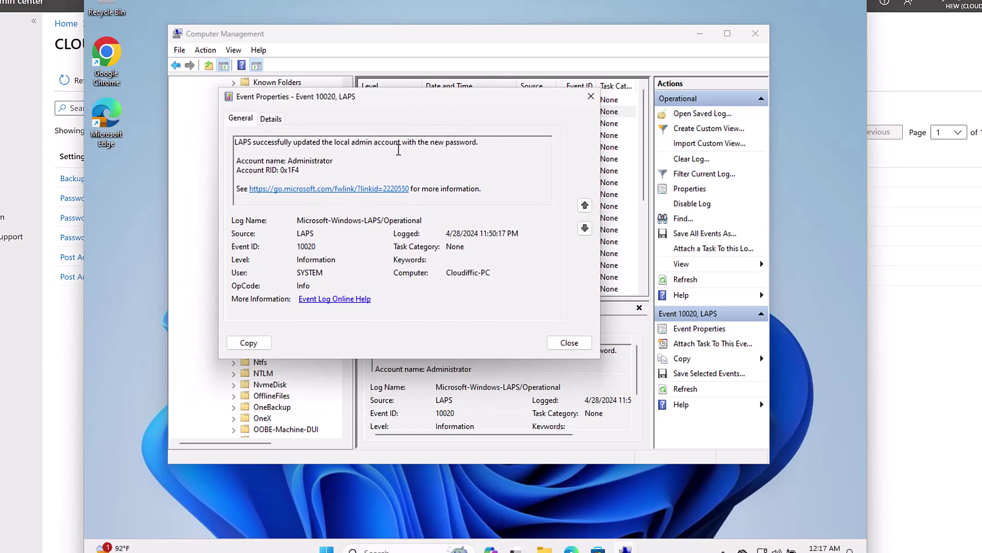
double_click(330, 162)
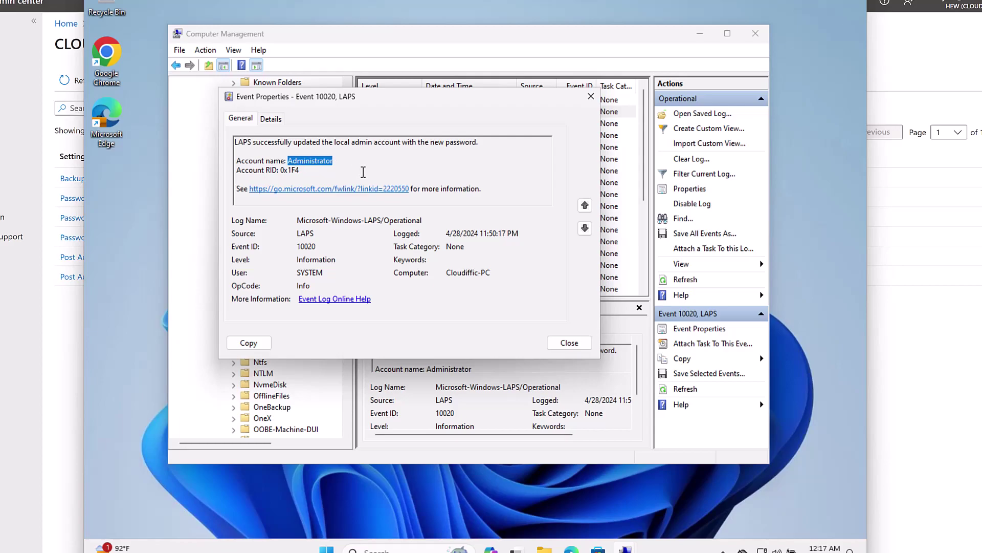
click(584, 206)
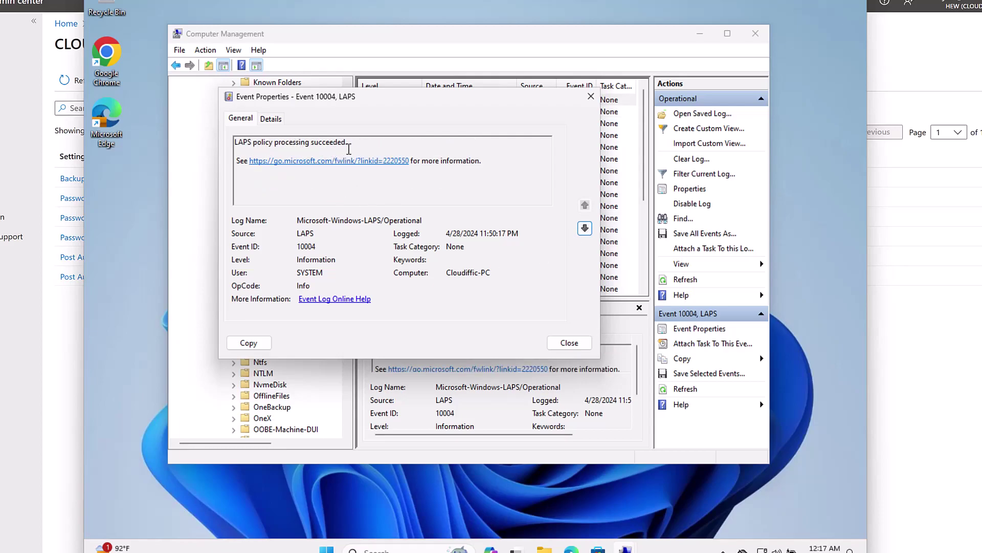
click(576, 348)
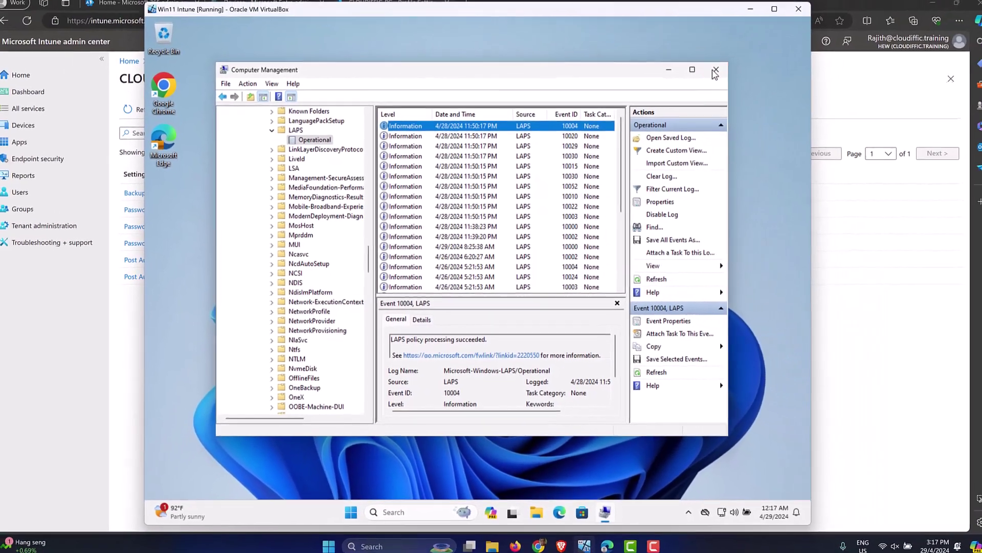
click(715, 70)
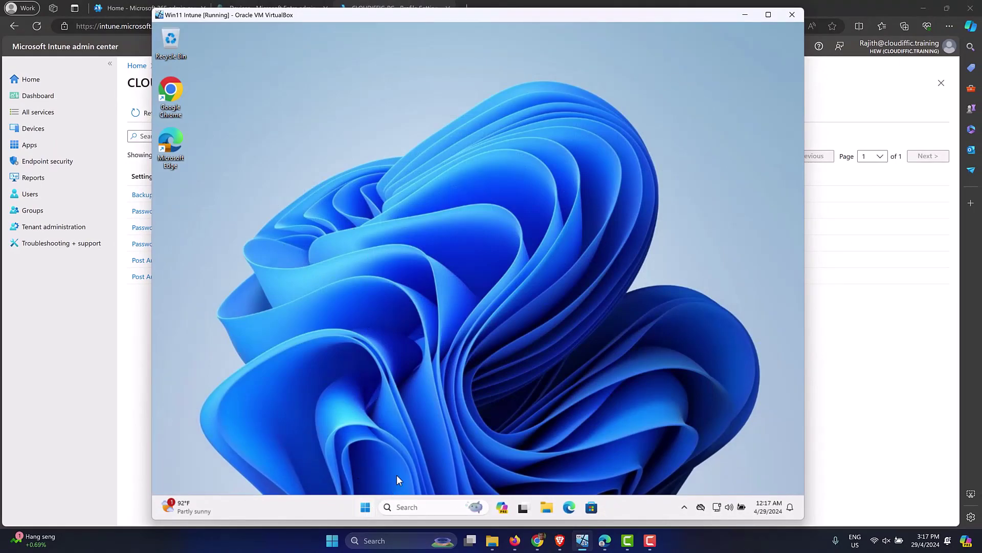
Step: Try launching regedit from Run and dismiss the registry-editing-disabled error
key(super+x)
click(393, 446)
click(241, 469)
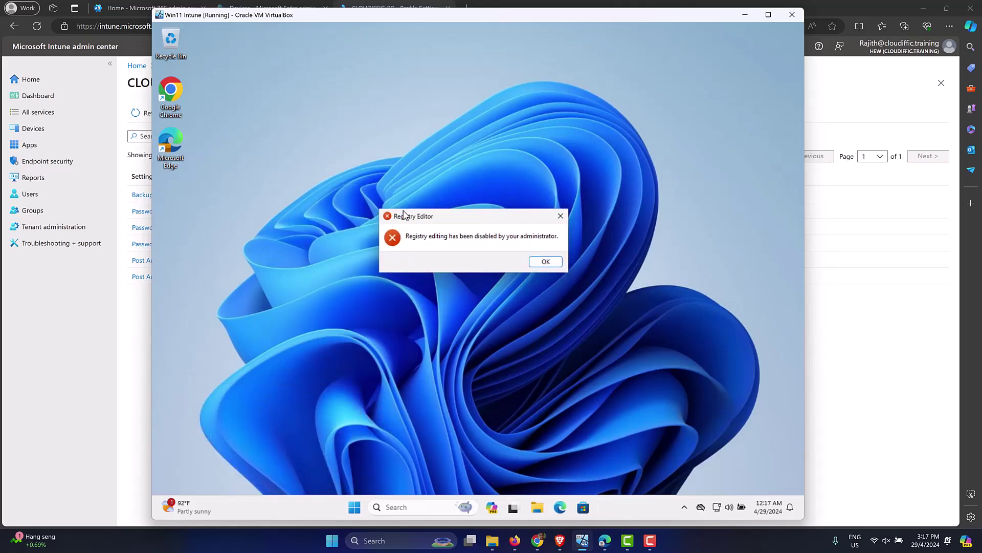
key(Return)
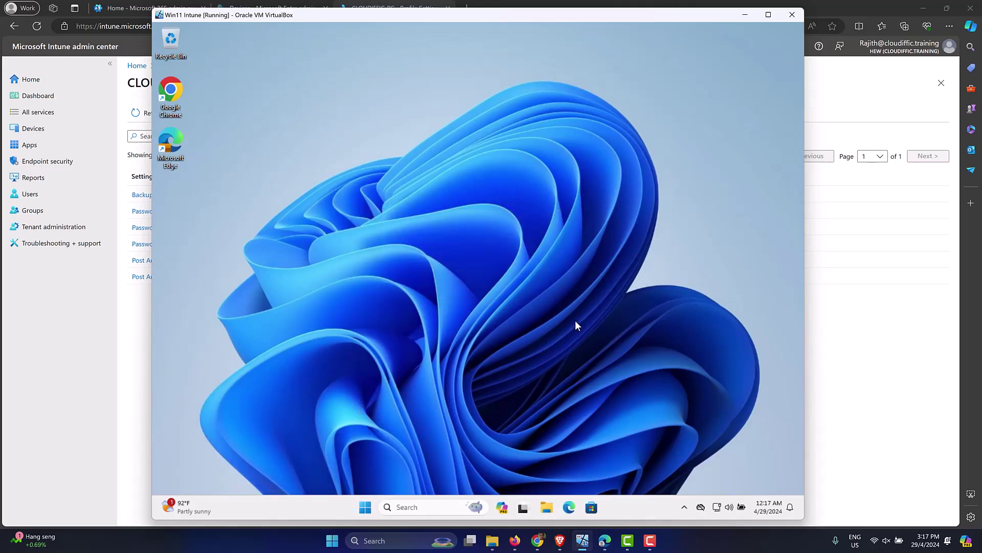
Step: Launch Terminal (Admin) and enter the admin username and password at the UAC prompt
right_click(365, 507)
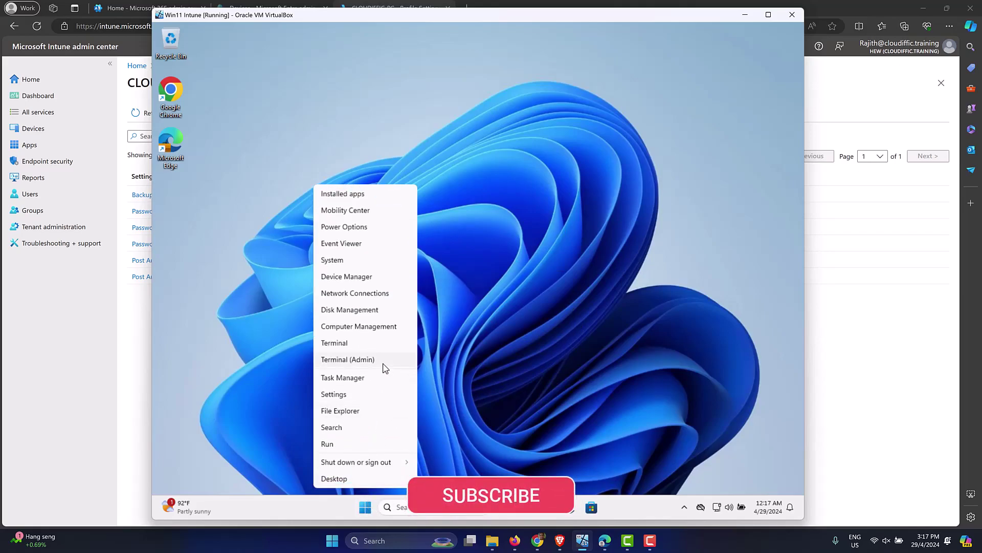
click(384, 364)
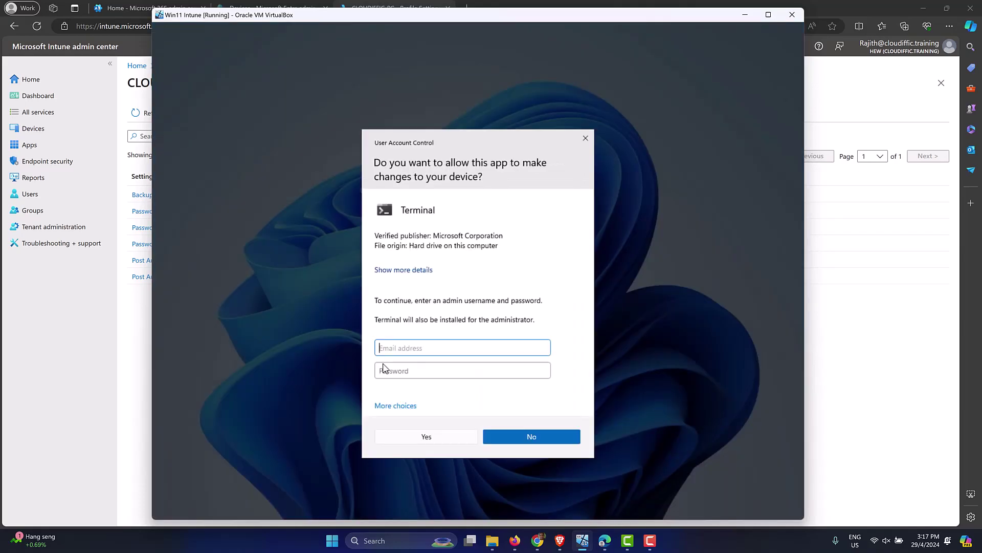
click(384, 367)
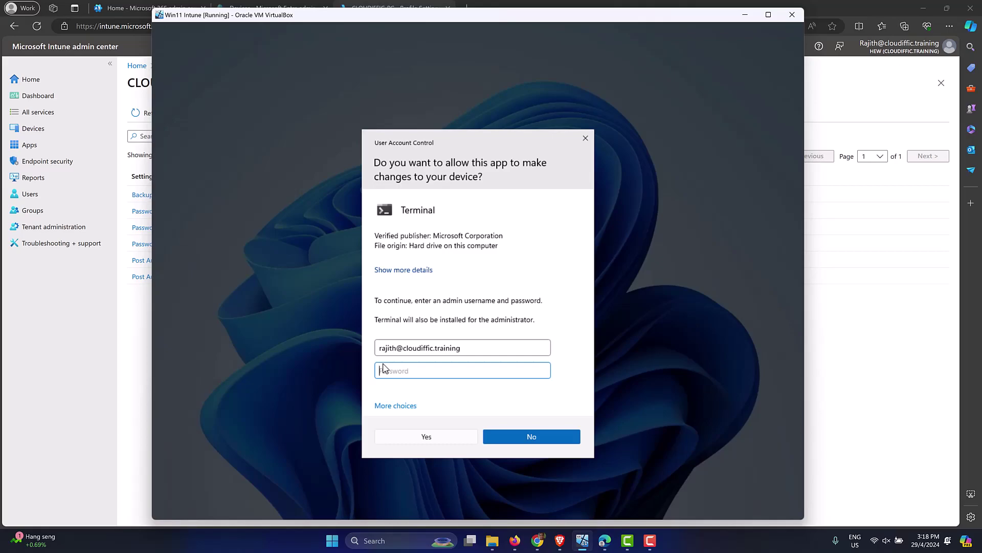
text(•)
key(Return)
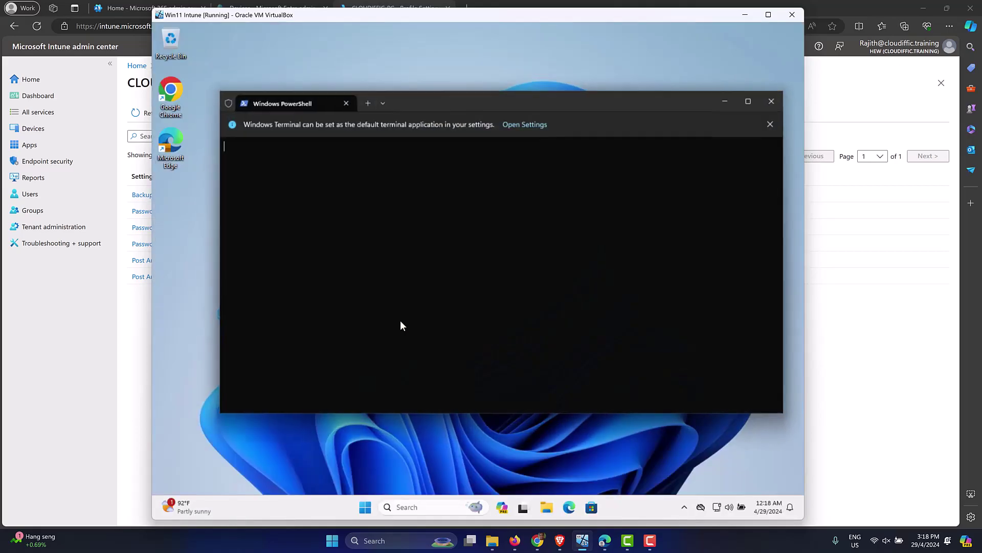
drag(487, 102, 463, 112)
Step: Run regedit from PowerShell and review HKLM\SOFTWARE\Microsoft\Policies\LAPS values like PasswordLength 16
text(regedit)
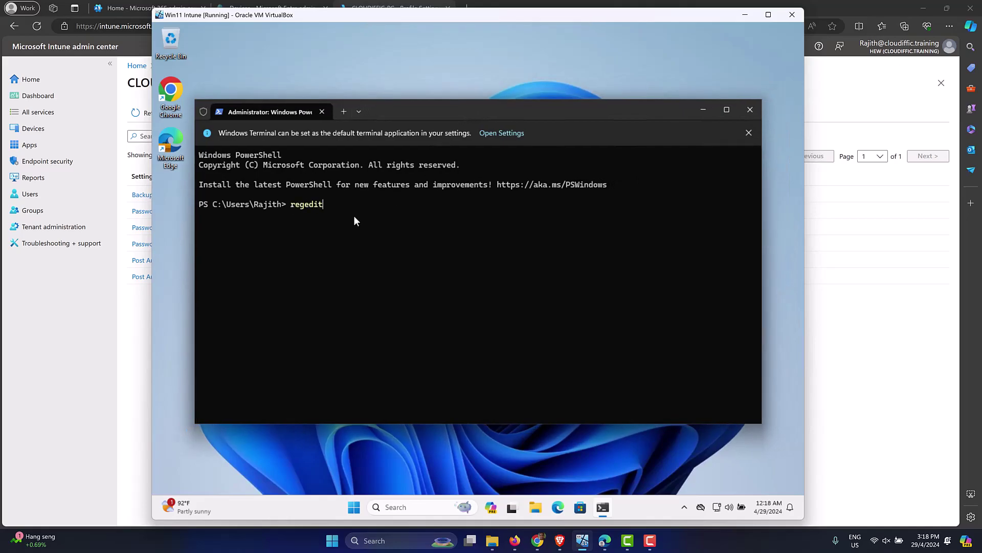
key(Return)
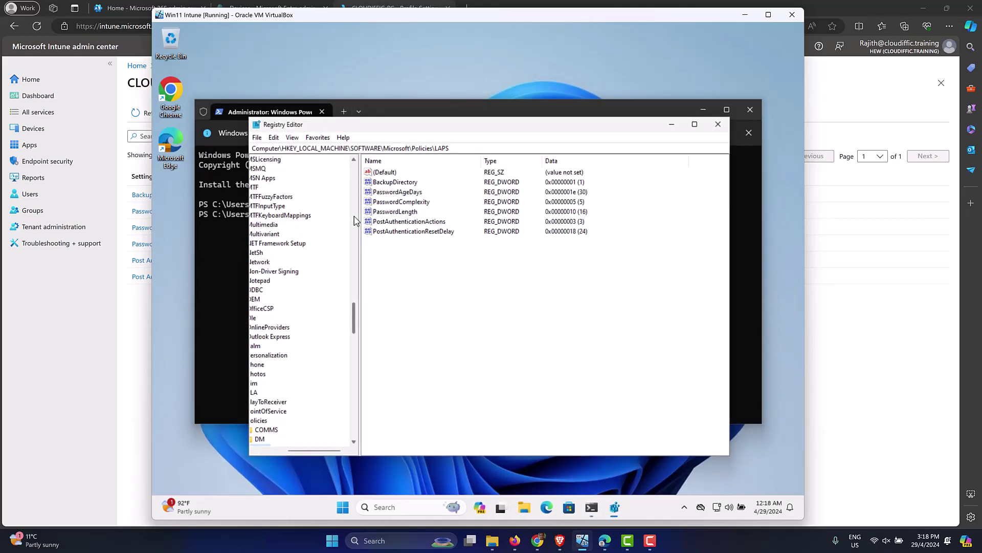
drag(323, 451, 243, 440)
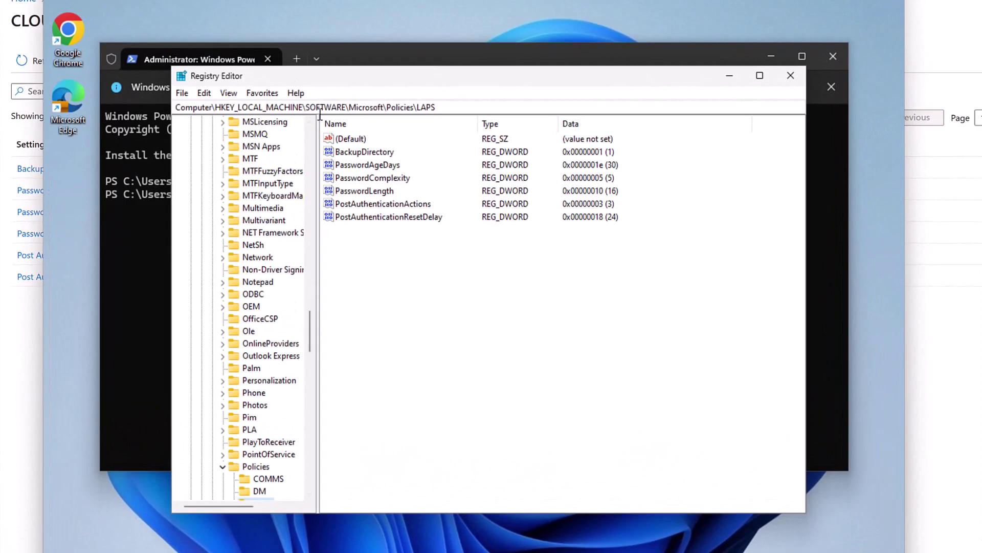
drag(434, 108, 175, 107)
scroll(244, 317, down, 8)
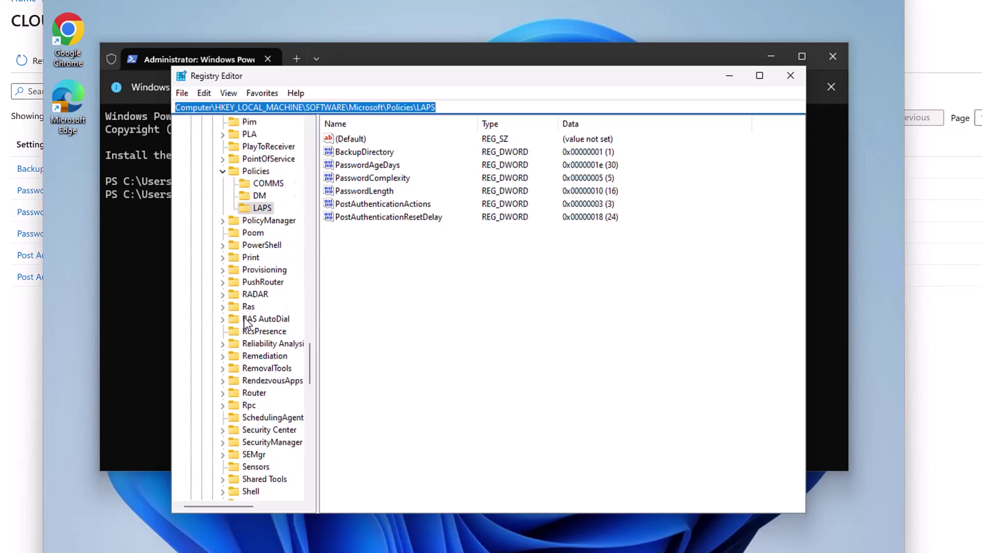
click(260, 197)
click(262, 209)
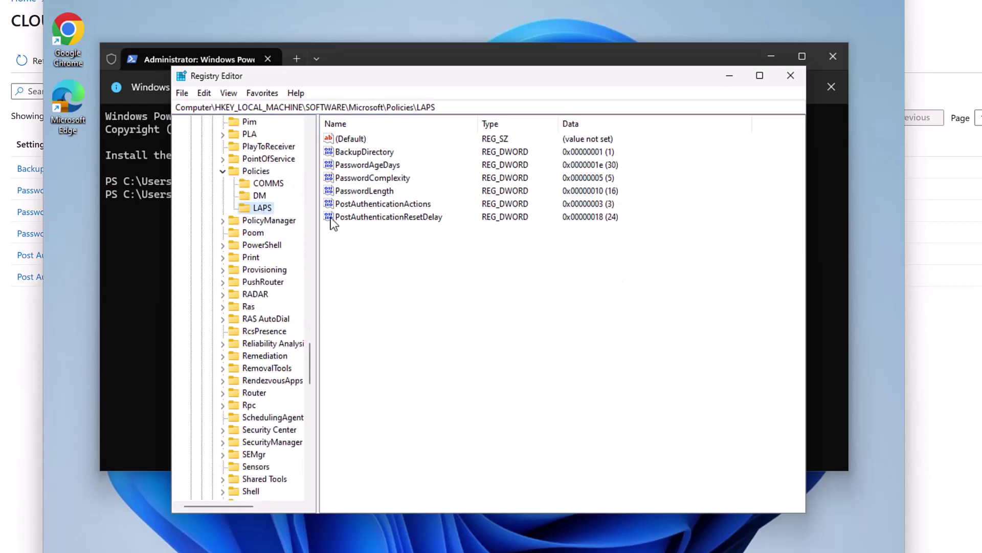
drag(461, 79, 423, 35)
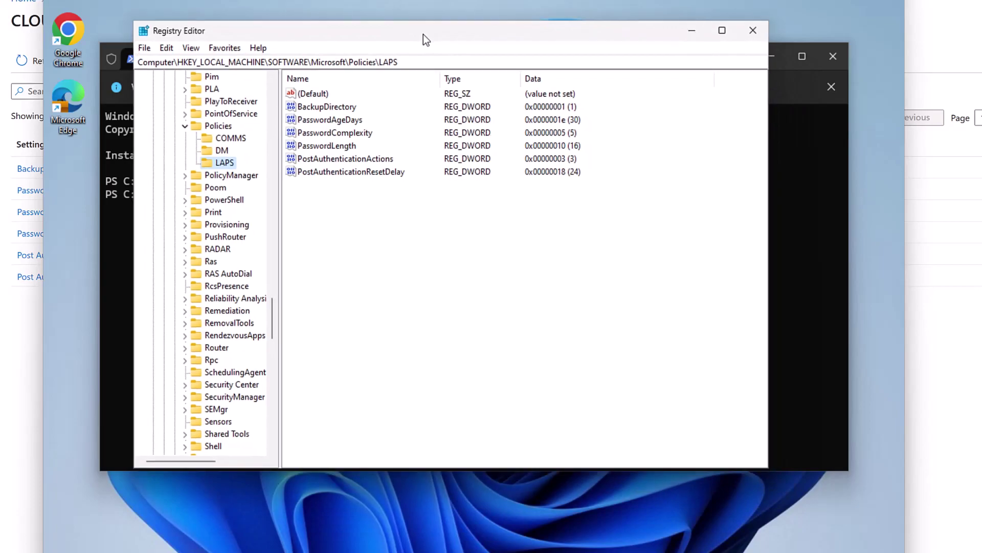
click(323, 109)
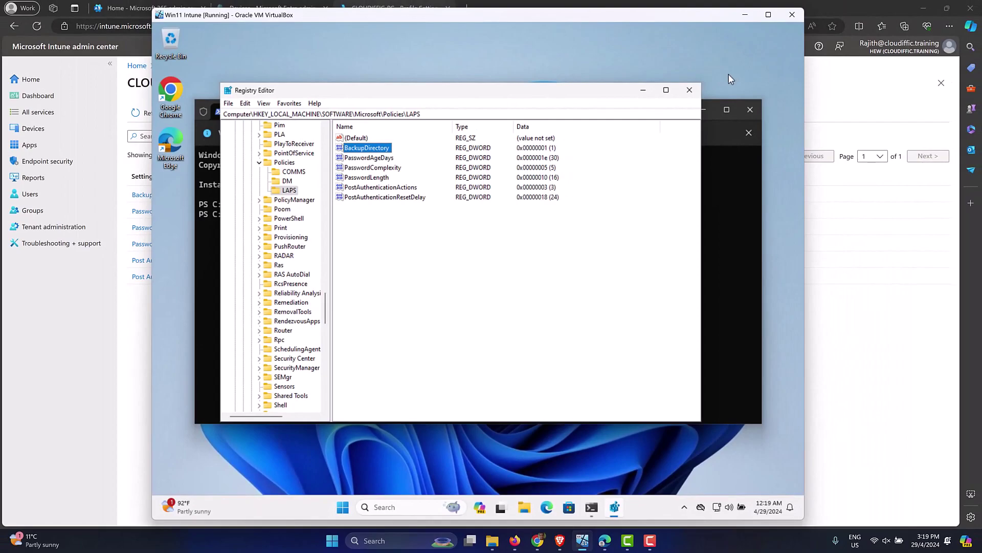
Step: Minimize the VM and open CLOUDIFFIC-PC from Intune's Home > Devices > Windows list
click(741, 15)
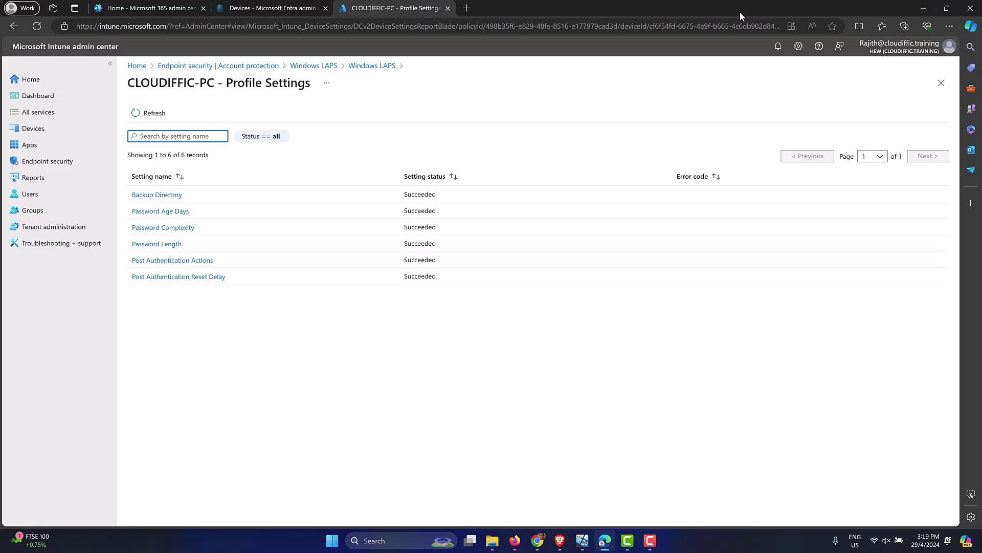
click(137, 66)
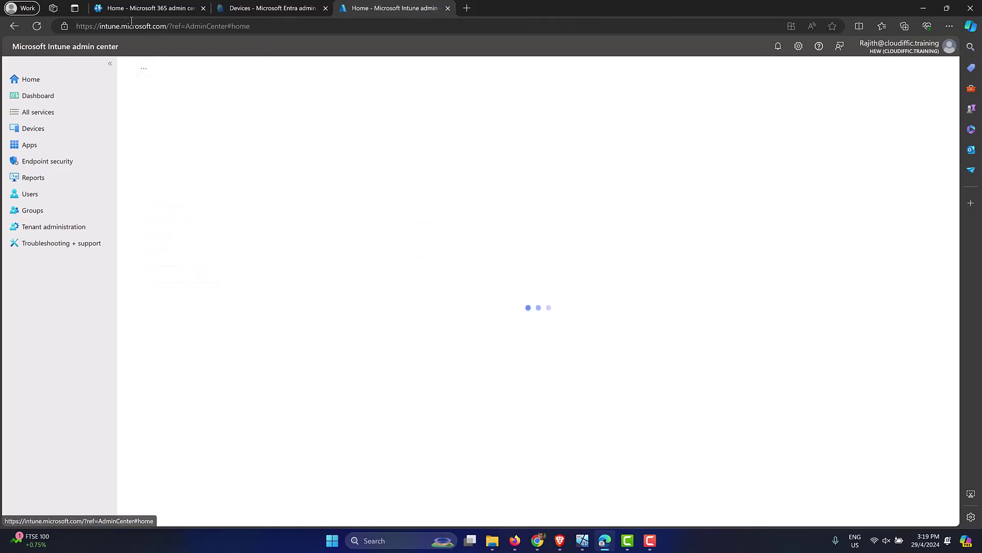
click(299, 30)
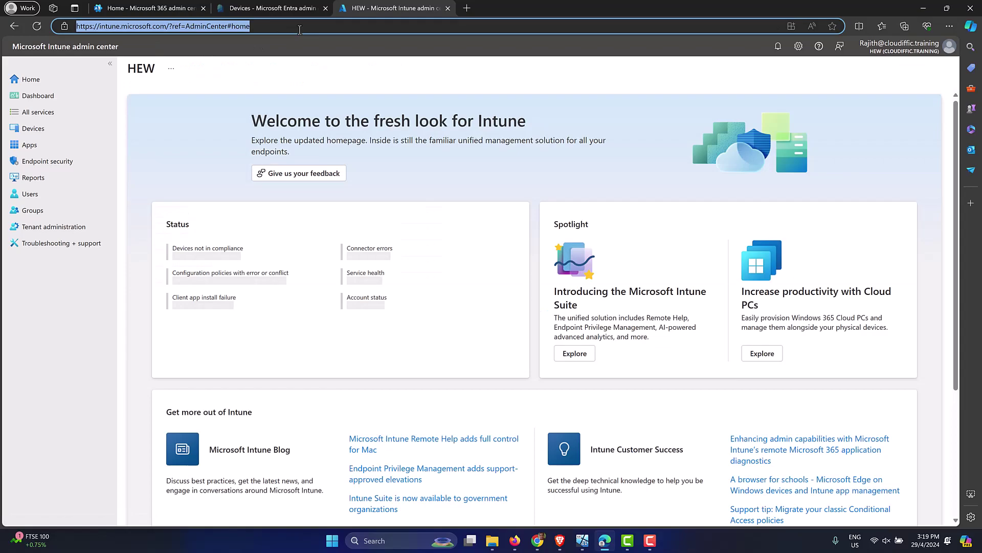
click(59, 135)
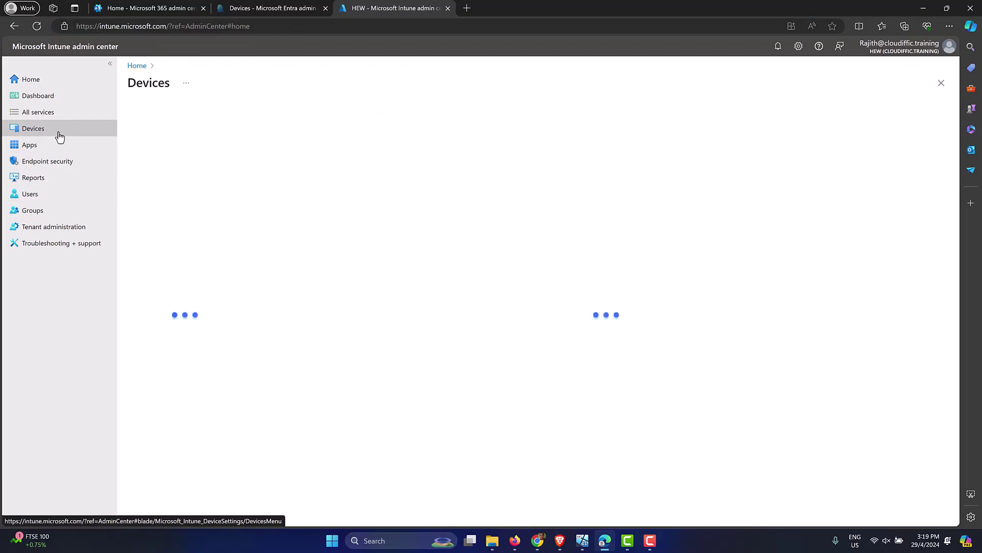
click(186, 202)
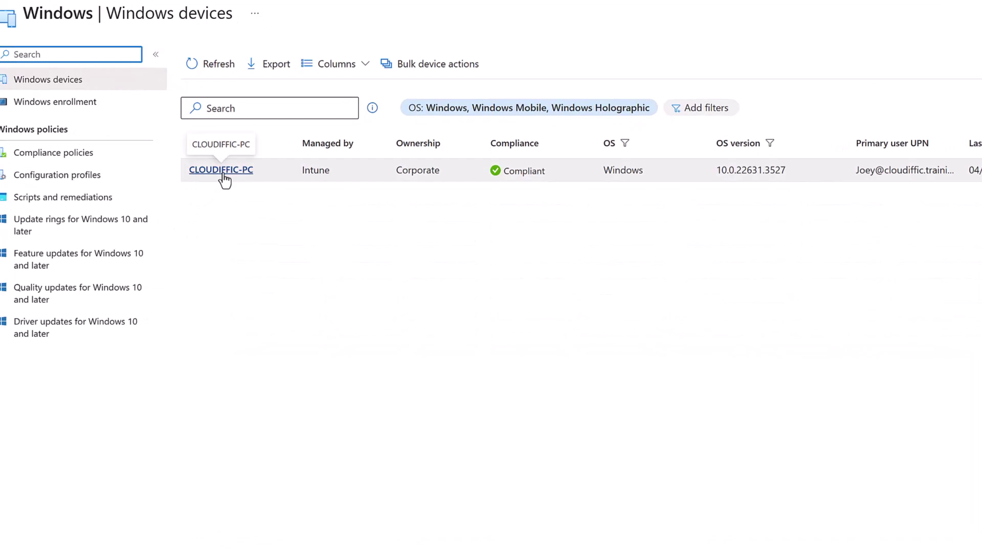
click(224, 179)
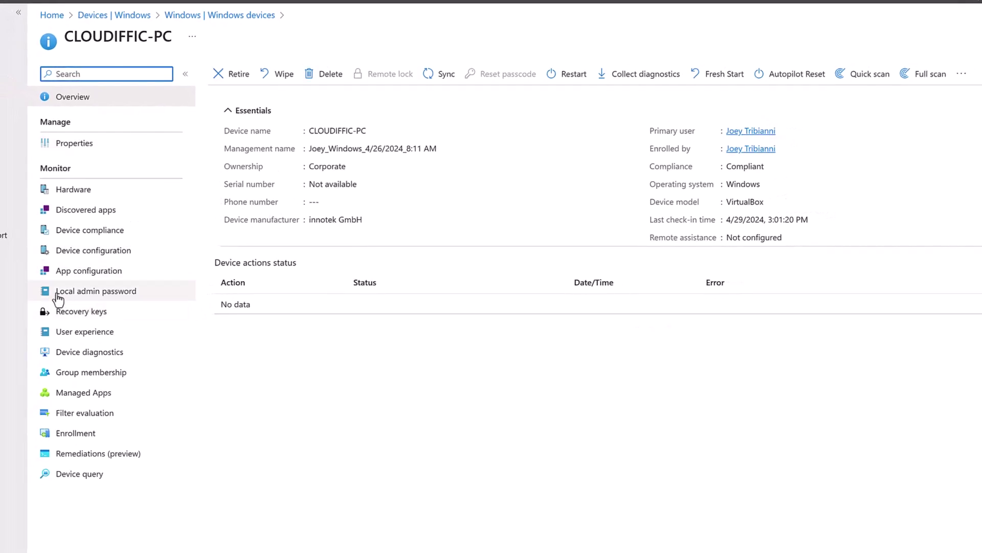
Step: Reveal CLOUDIFFIC-PC's local administrator password and copy it to the clipboard
click(110, 294)
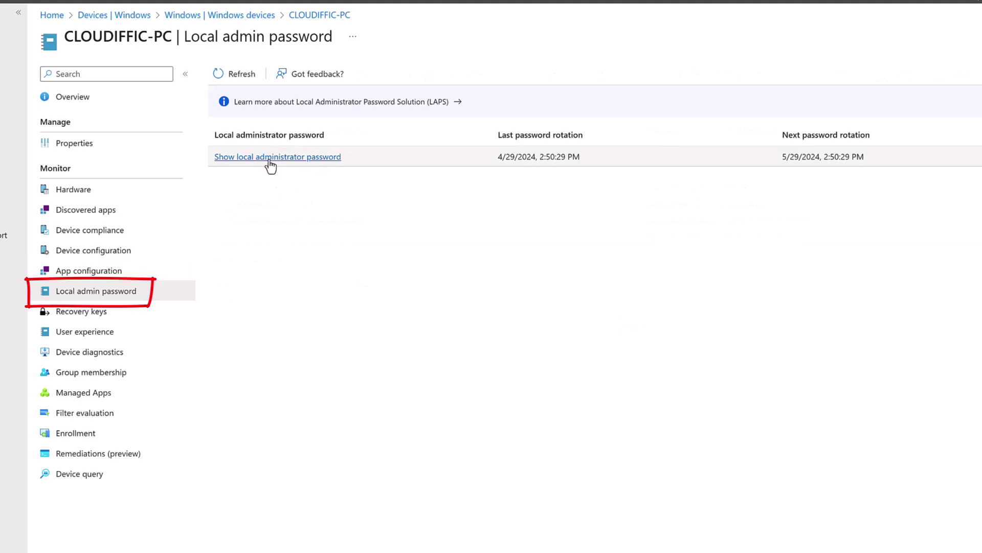
click(299, 158)
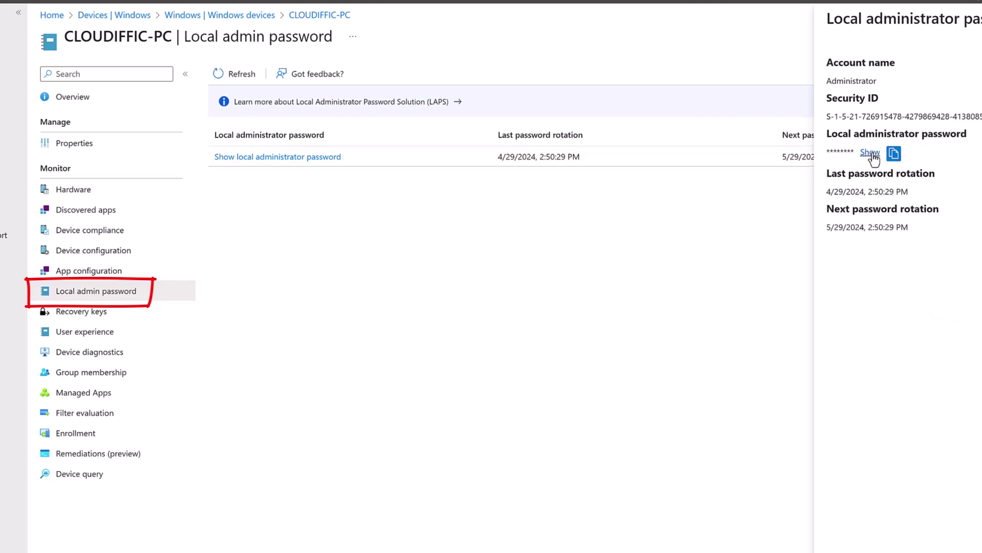
click(870, 152)
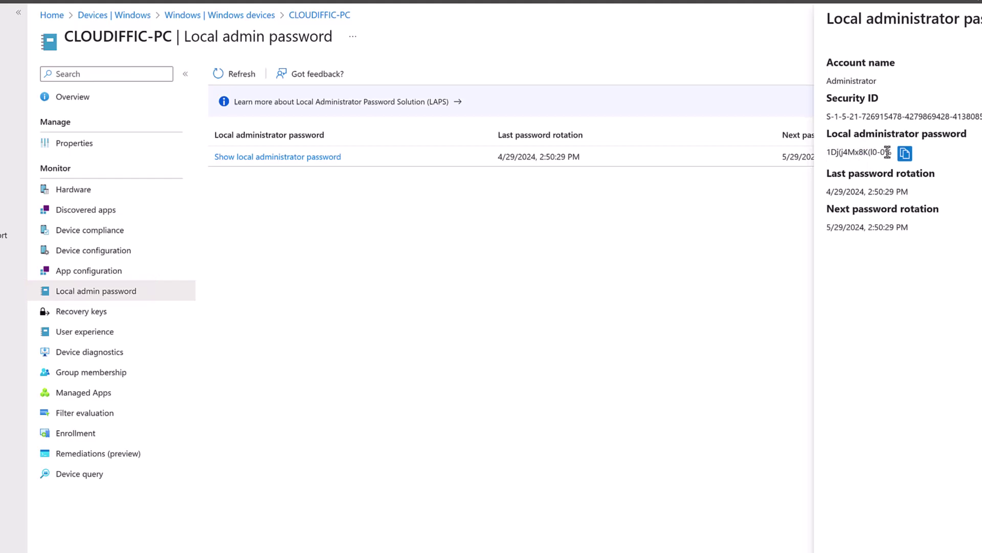
click(905, 153)
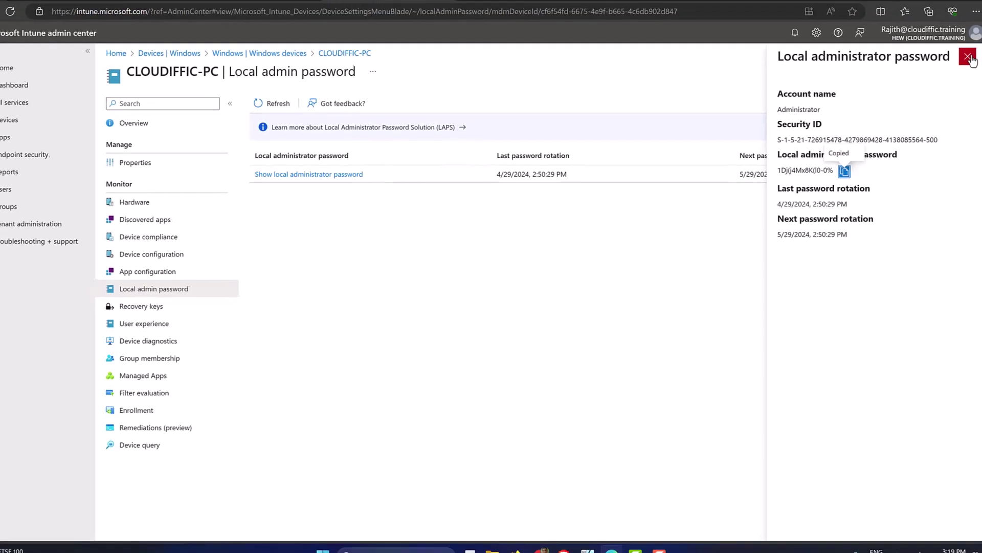
Step: Close the password panel, return to the device overview, and check the extra device actions
click(968, 58)
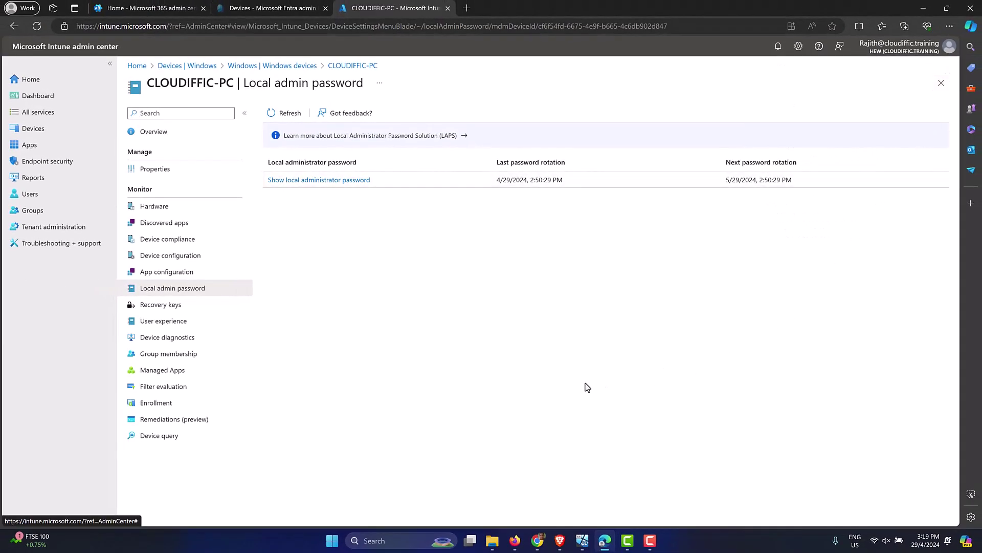
click(184, 138)
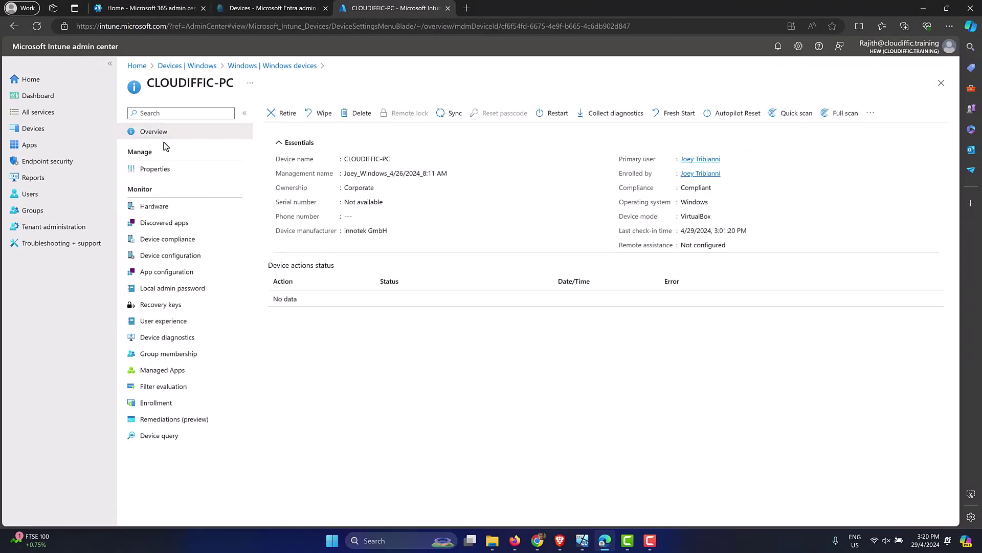
click(869, 114)
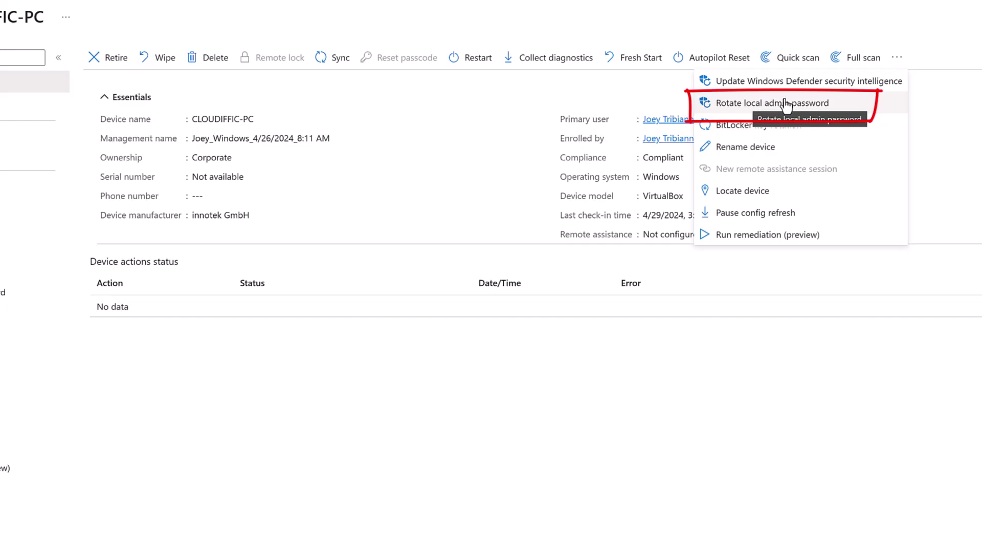
click(583, 20)
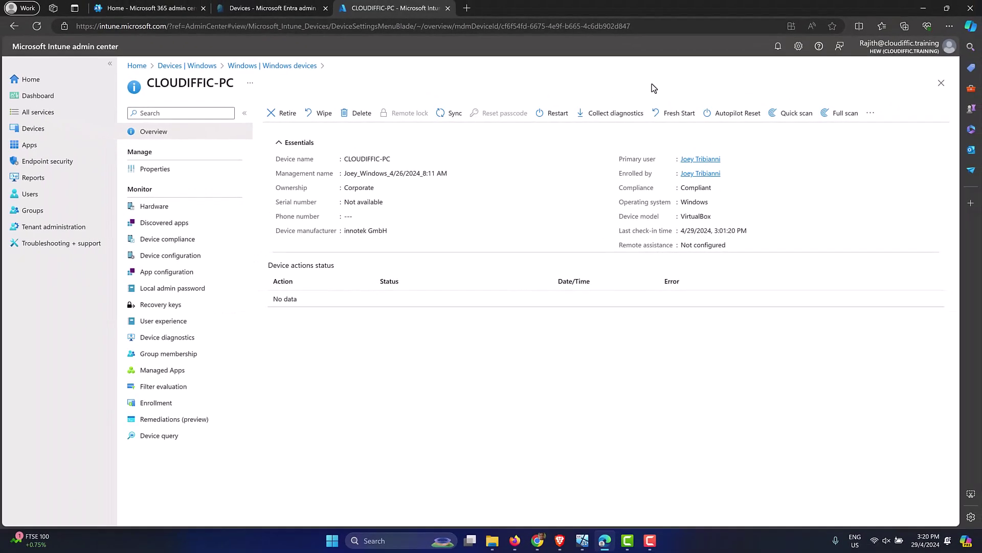
Step: In the Entra admin center, go to Devices > Local administrator password recovery
click(254, 8)
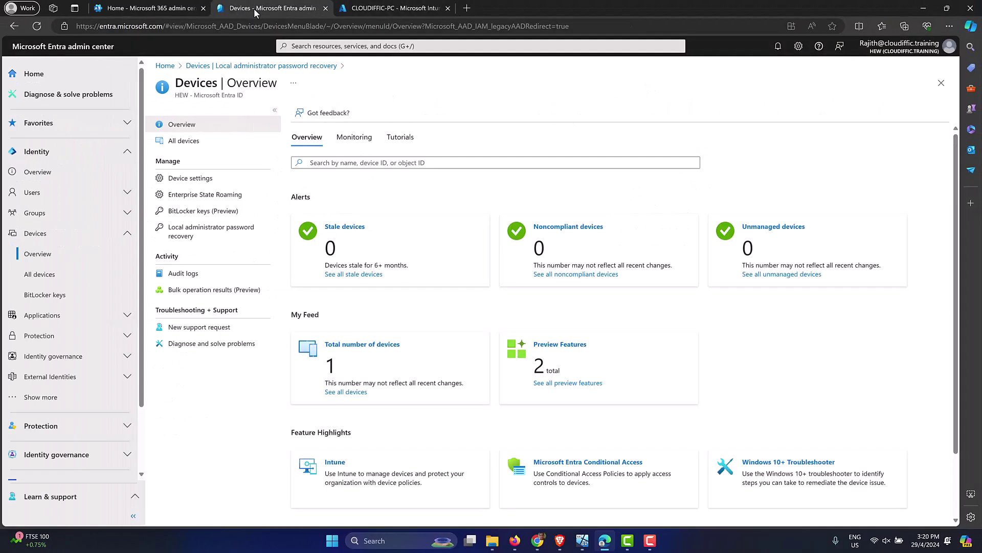
click(56, 153)
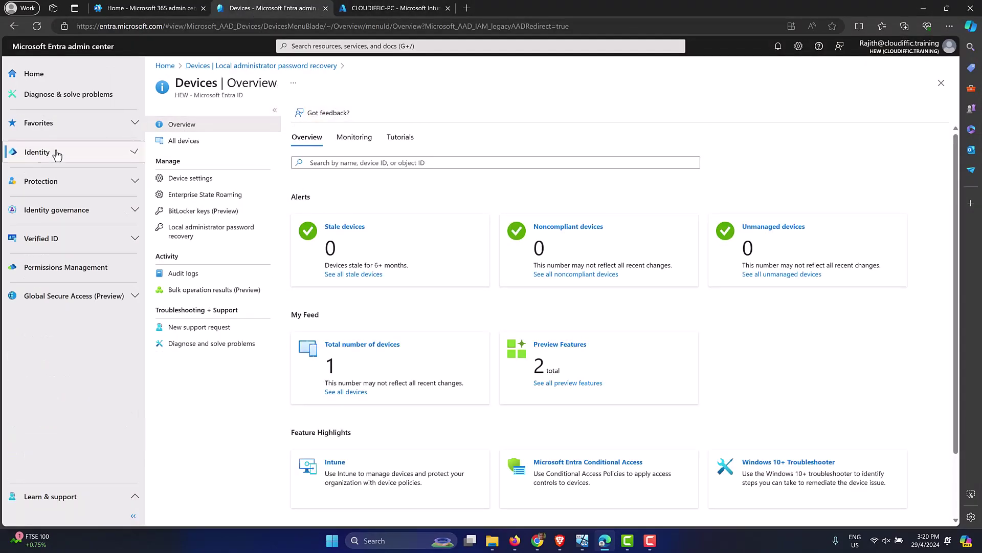
click(56, 153)
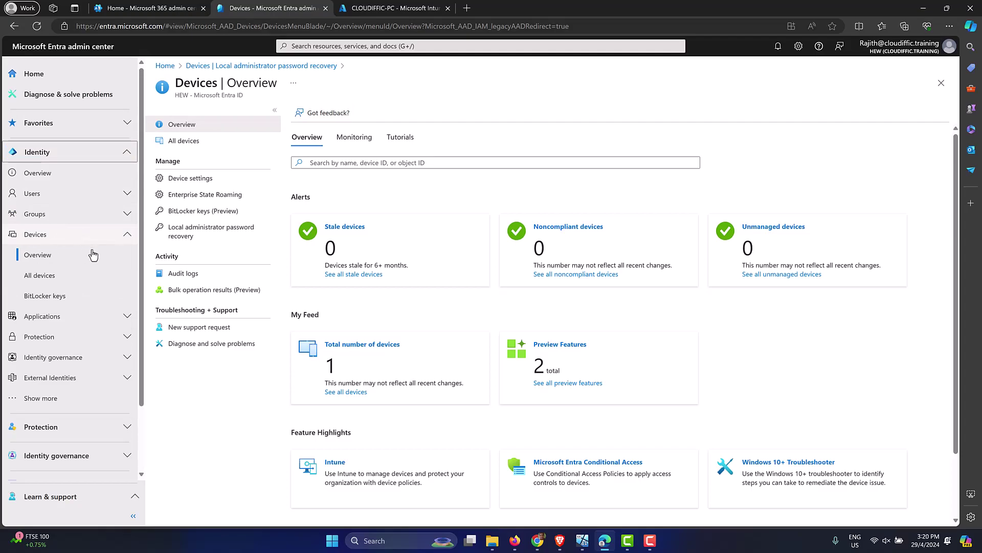
click(50, 261)
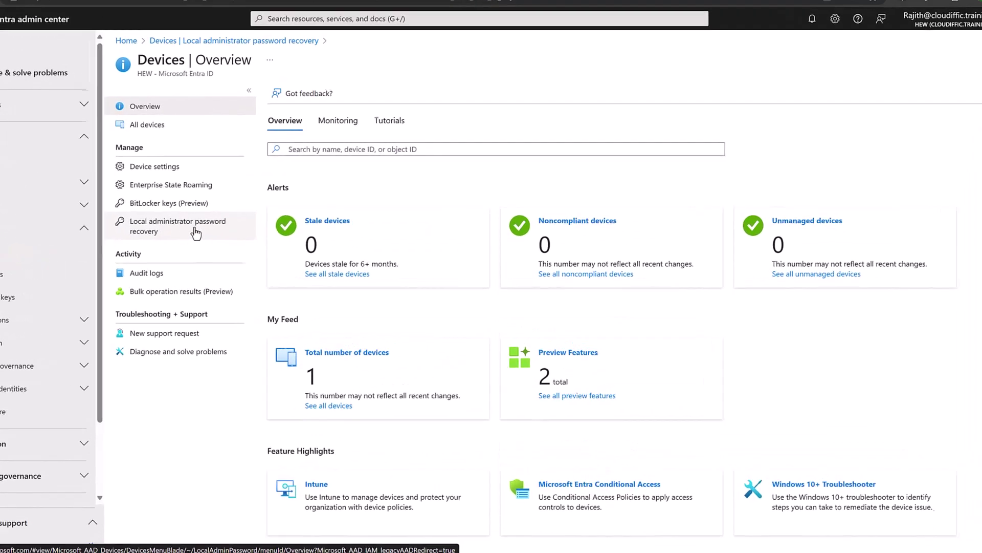
click(184, 228)
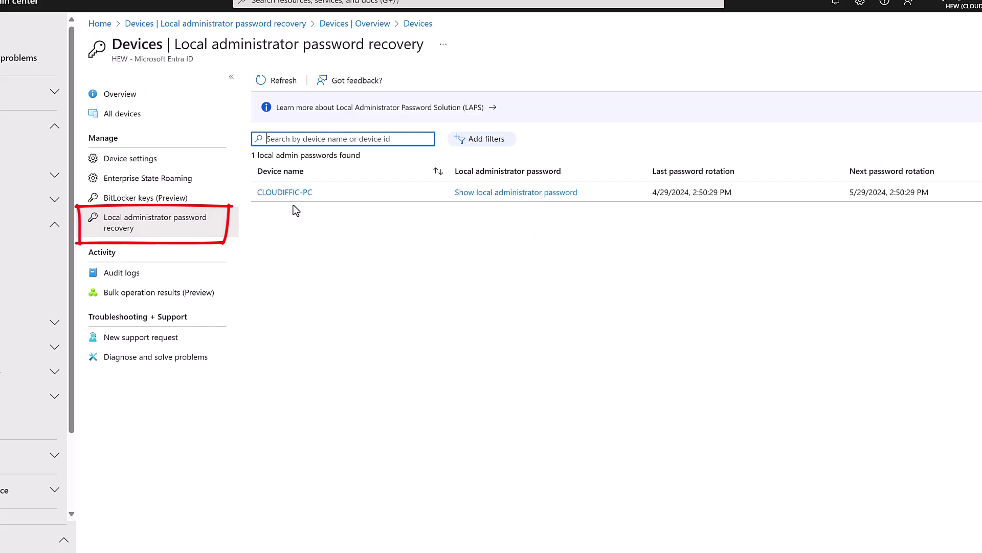
Step: Reveal and copy CLOUDIFFIC-PC's administrator password, then close the details panel
click(471, 195)
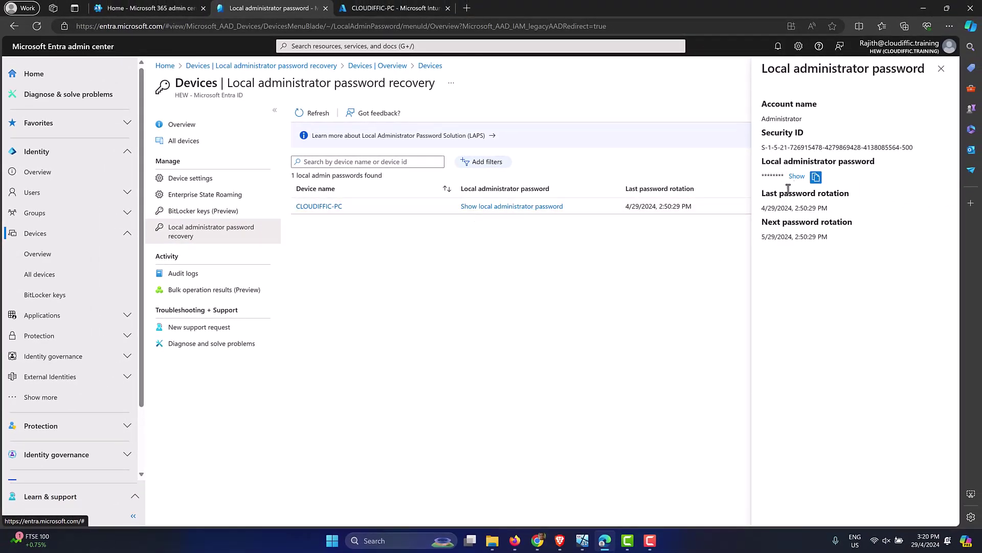
click(796, 176)
click(824, 177)
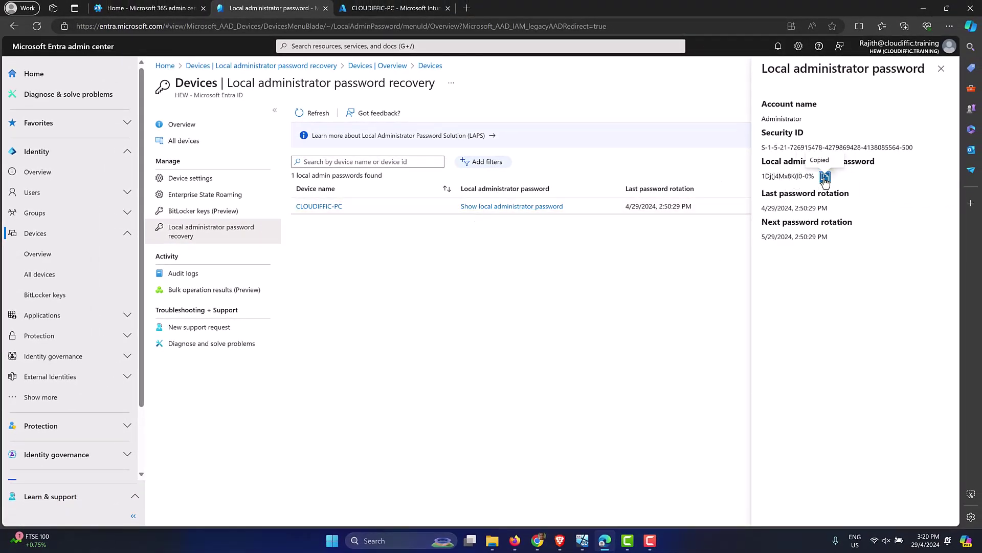
click(941, 69)
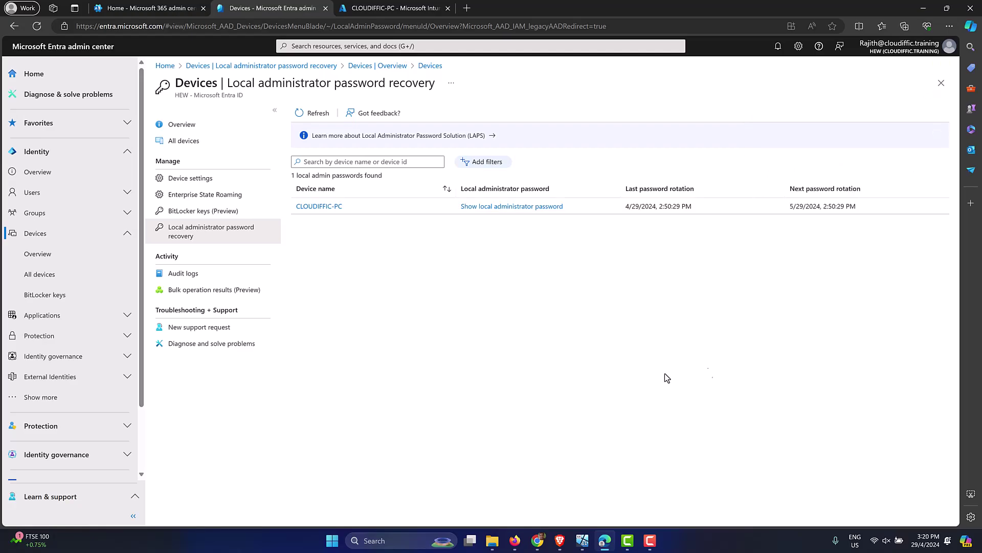